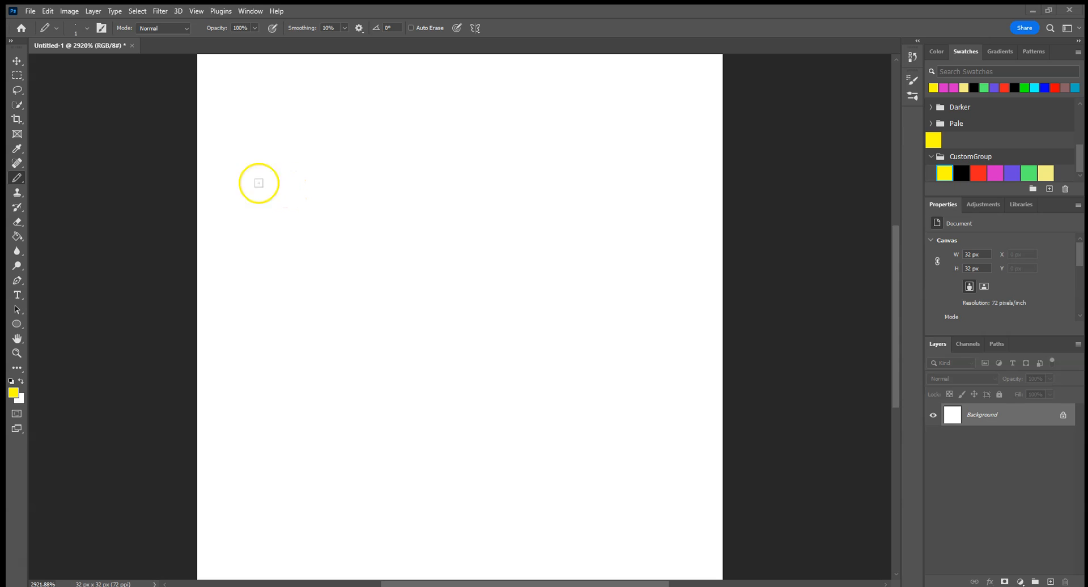
# - Set the pencil size to 3 px and draw adjacent curved vertical strokes in yellow, red and magenta on one side of the canvas
pyautogui.press(']')
pyautogui.press(']')
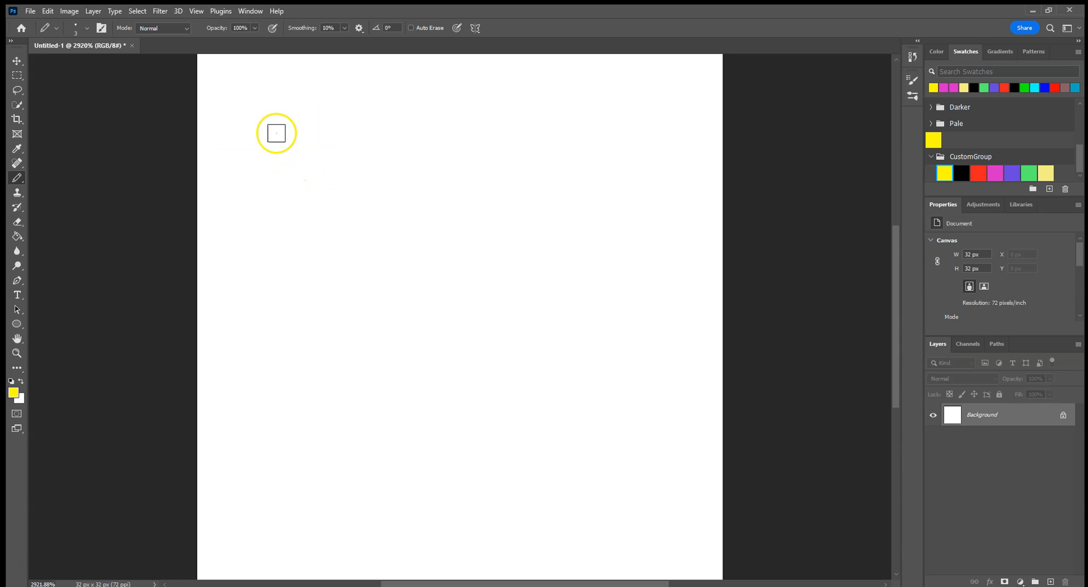
pyautogui.moveTo(285, 108)
pyautogui.mouseDown()
pyautogui.moveTo(269, 203)
pyautogui.moveTo(276, 303)
pyautogui.moveTo(306, 391)
pyautogui.moveTo(358, 464)
pyautogui.mouseUp()
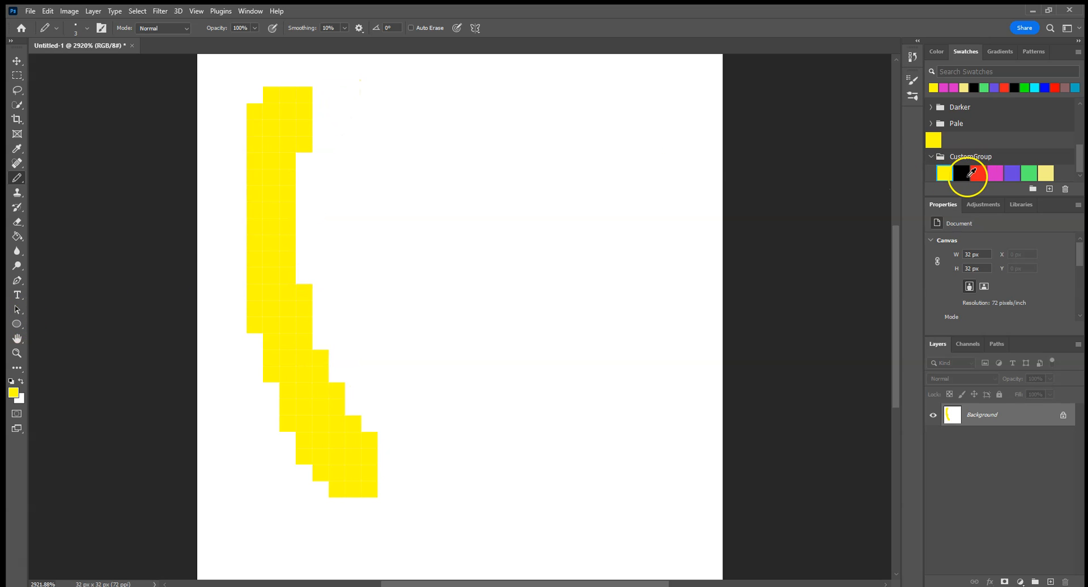
pyautogui.click(972, 173)
pyautogui.moveTo(345, 102)
pyautogui.mouseDown()
pyautogui.moveTo(311, 158)
pyautogui.moveTo(316, 276)
pyautogui.moveTo(357, 405)
pyautogui.moveTo(399, 471)
pyautogui.mouseUp()
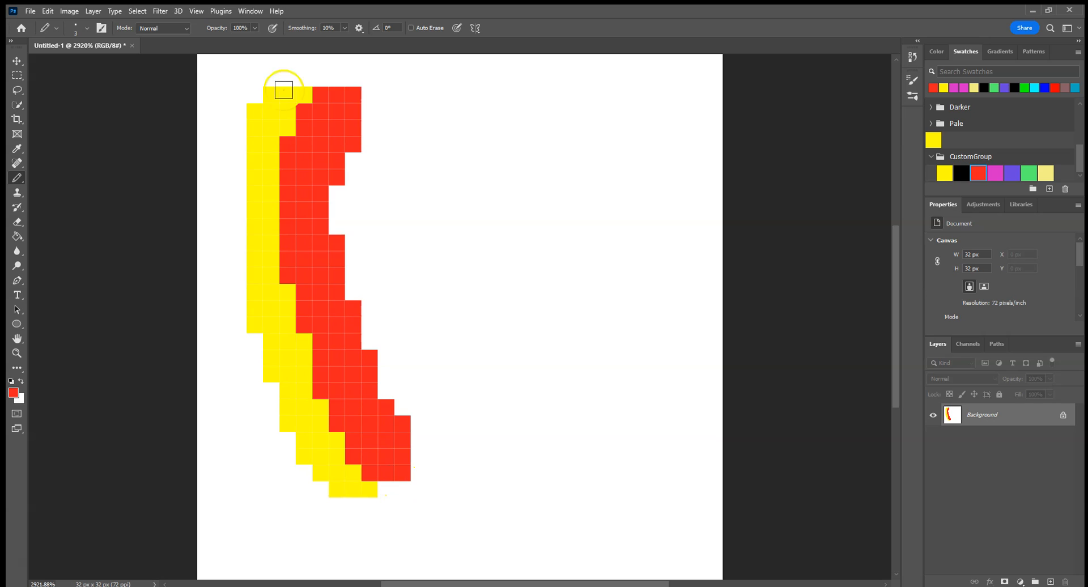
pyautogui.click(997, 168)
pyautogui.moveTo(372, 119)
pyautogui.mouseDown()
pyautogui.moveTo(338, 200)
pyautogui.moveTo(361, 337)
pyautogui.moveTo(412, 443)
pyautogui.mouseUp()
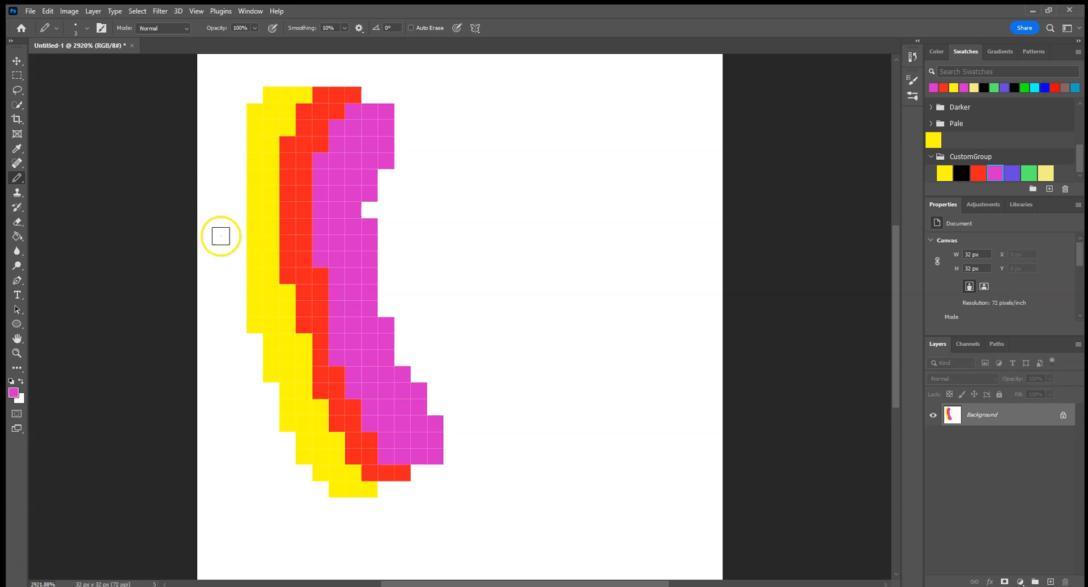
# - Switch from the Pencil to the Brush tool and set the brush size to 3 px
pyautogui.moveTo(17, 184); pyautogui.dragTo(57, 180)
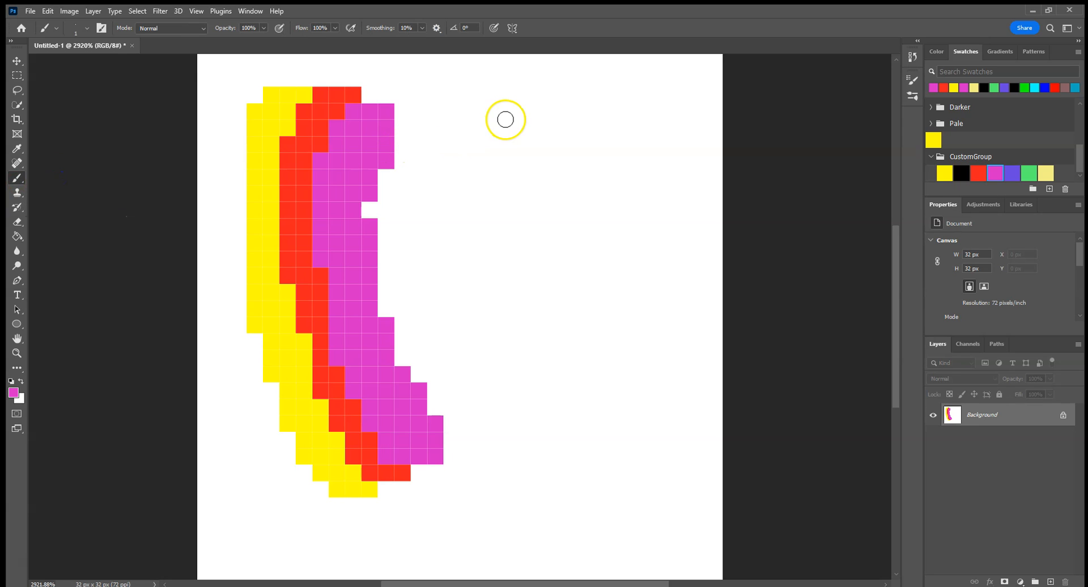
pyautogui.press(']')
pyautogui.press(']')
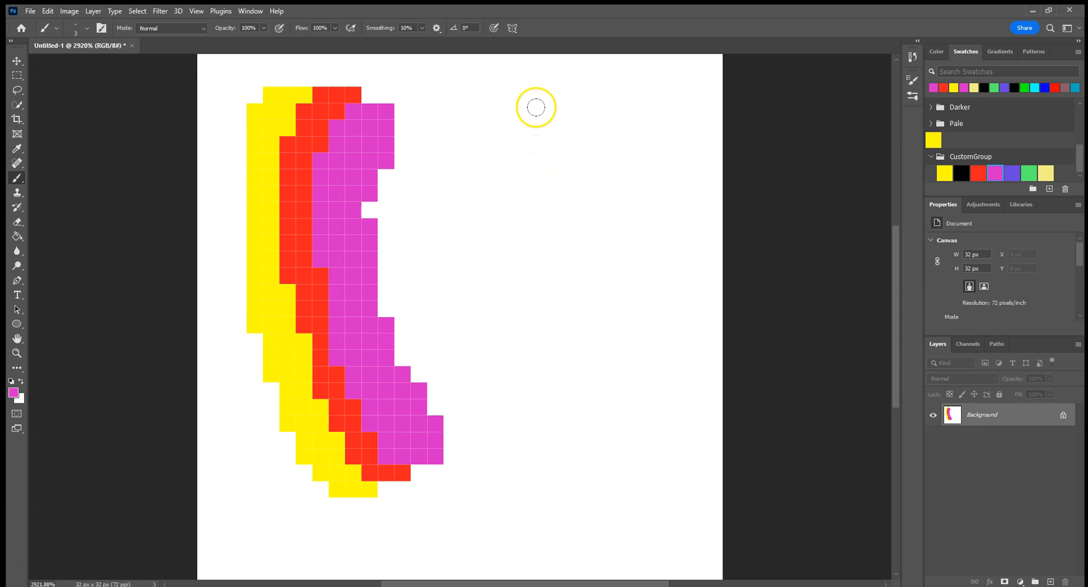
# - Paint three curved vertical brush strokes in yellow, red and magenta beside the pencil strokes for comparison
pyautogui.click(944, 173)
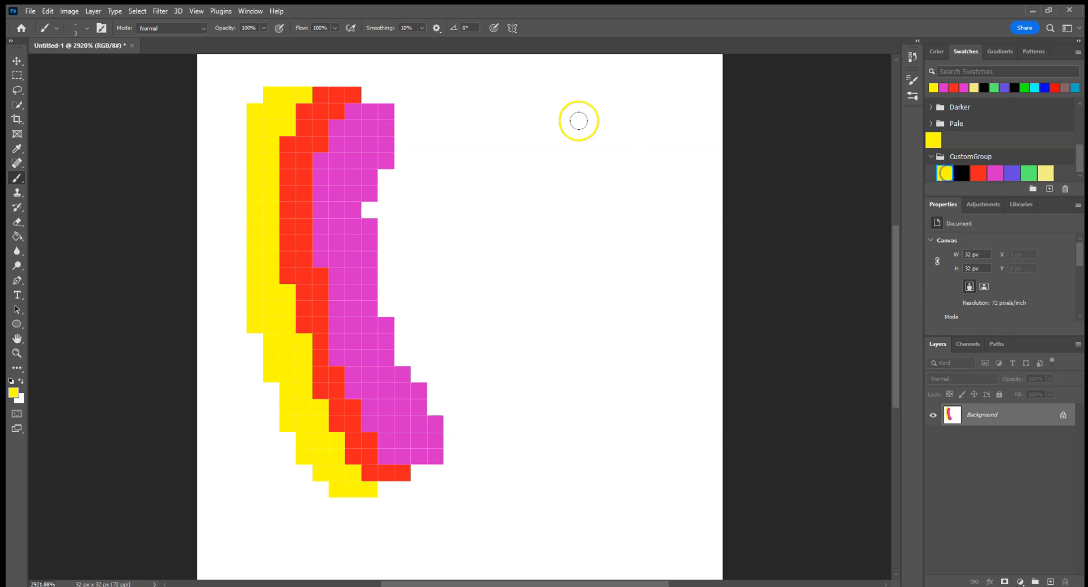
pyautogui.moveTo(538, 100)
pyautogui.mouseDown()
pyautogui.moveTo(516, 136)
pyautogui.moveTo(492, 224)
pyautogui.moveTo(510, 331)
pyautogui.moveTo(566, 430)
pyautogui.mouseUp()
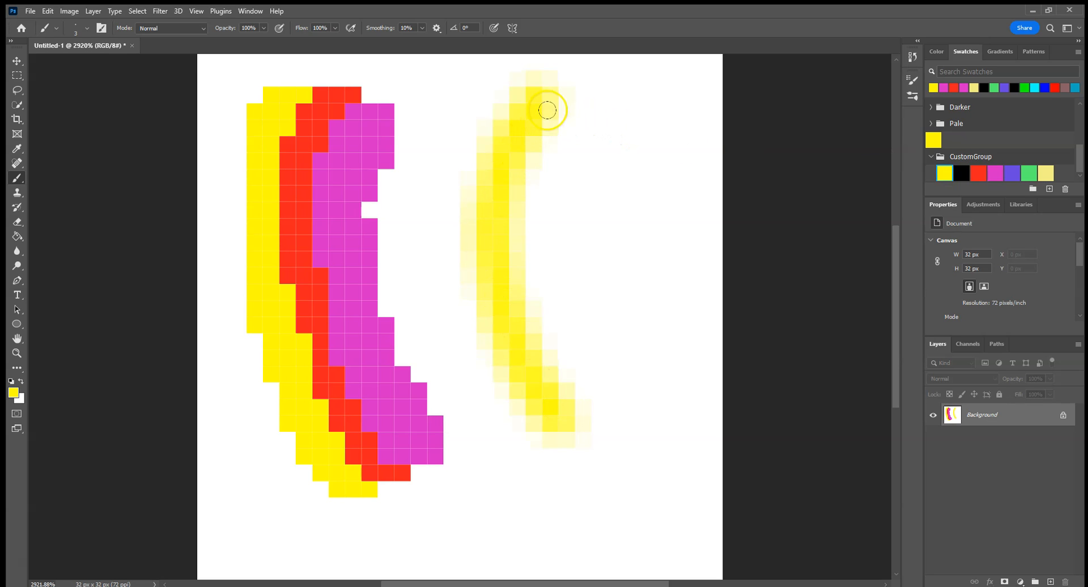
pyautogui.click(984, 167)
pyautogui.moveTo(586, 112)
pyautogui.mouseDown()
pyautogui.moveTo(545, 157)
pyautogui.moveTo(545, 236)
pyautogui.moveTo(559, 317)
pyautogui.moveTo(588, 376)
pyautogui.mouseUp()
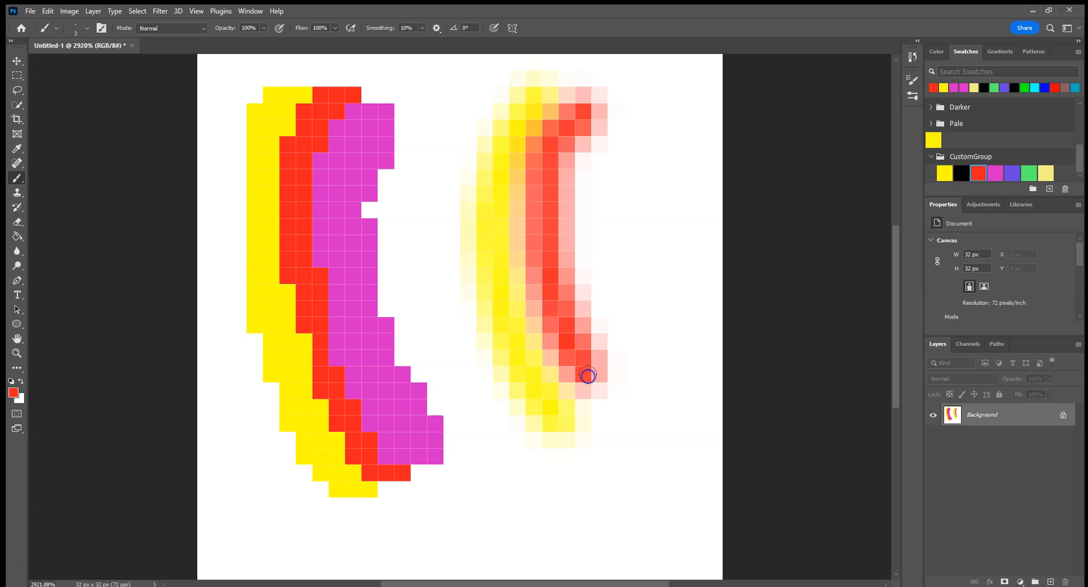
pyautogui.click(995, 172)
pyautogui.moveTo(644, 145)
pyautogui.mouseDown()
pyautogui.moveTo(613, 132)
pyautogui.moveTo(585, 194)
pyautogui.moveTo(607, 328)
pyautogui.moveTo(646, 413)
pyautogui.mouseUp()
pyautogui.click(329, 125)
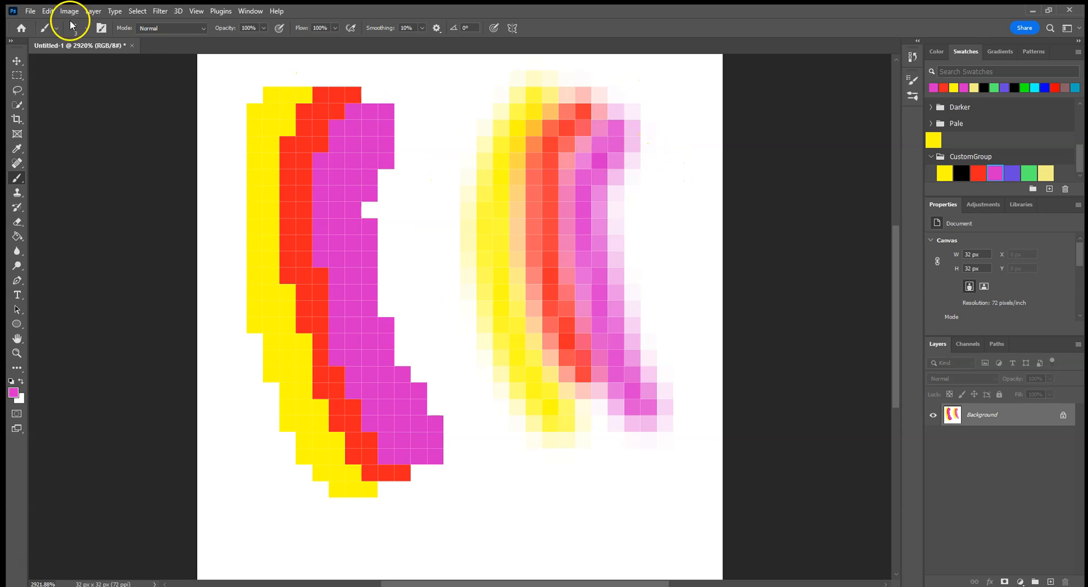
# - Fill the Background layer with white in Normal mode at 100% opacity
pyautogui.click(48, 11)
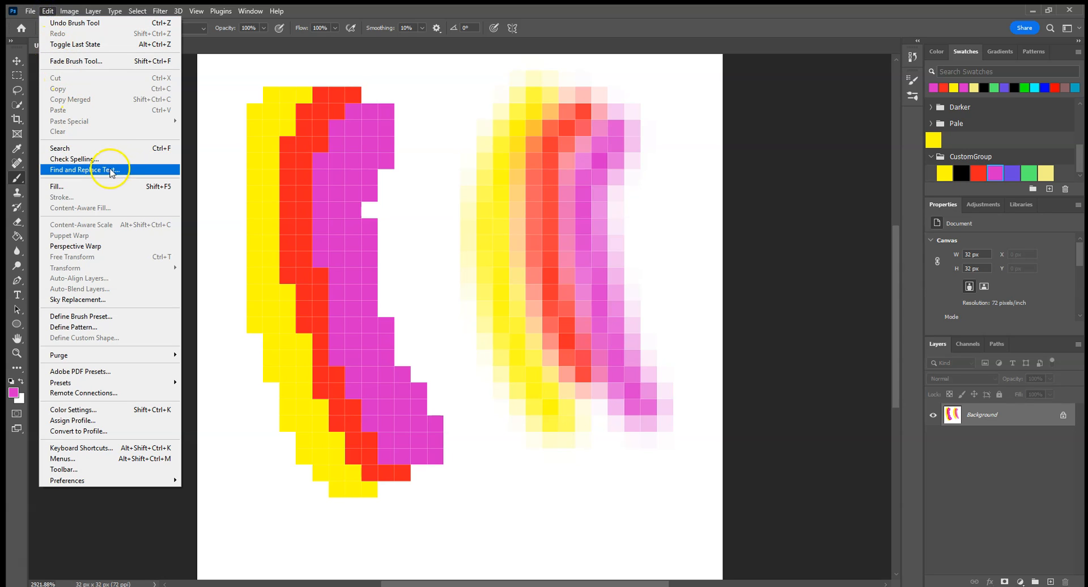
pyautogui.click(117, 184)
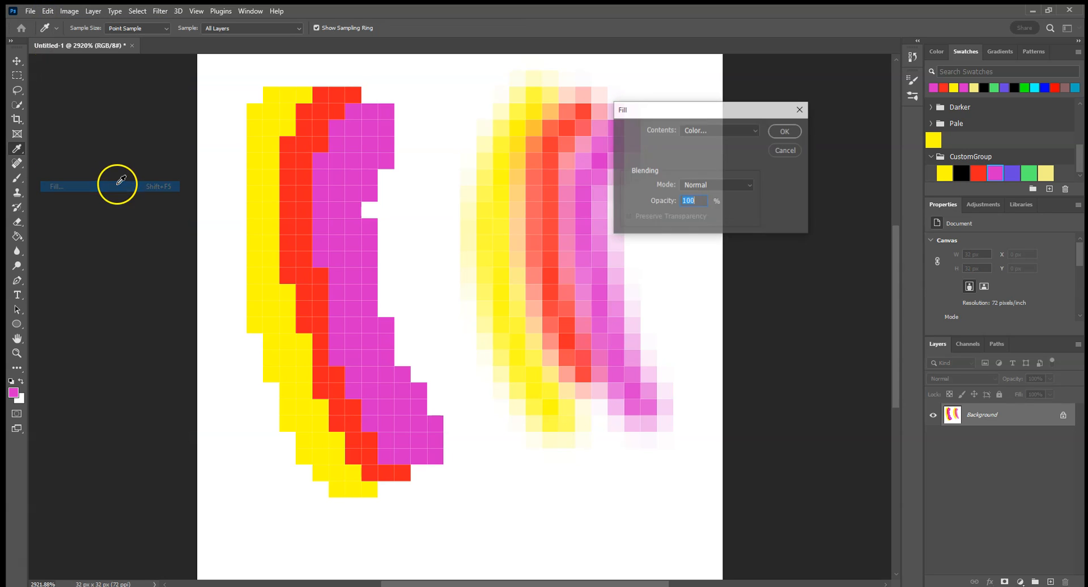
pyautogui.click(730, 135)
pyautogui.click(717, 237)
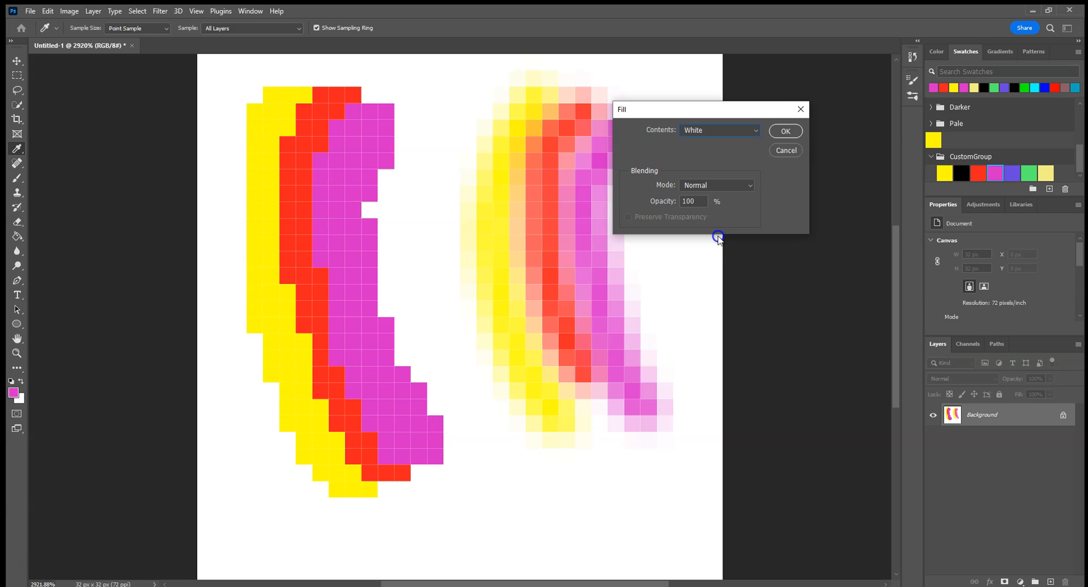
pyautogui.click(786, 131)
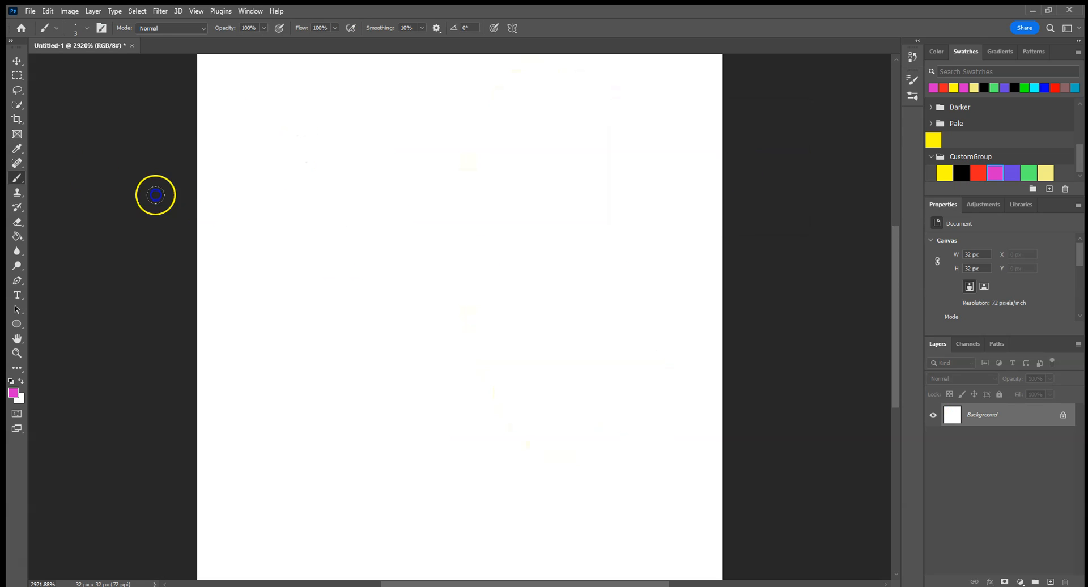
# - Examine the brush presets in the General, Dry Media and Wet Media brush groups
pyautogui.click(77, 26)
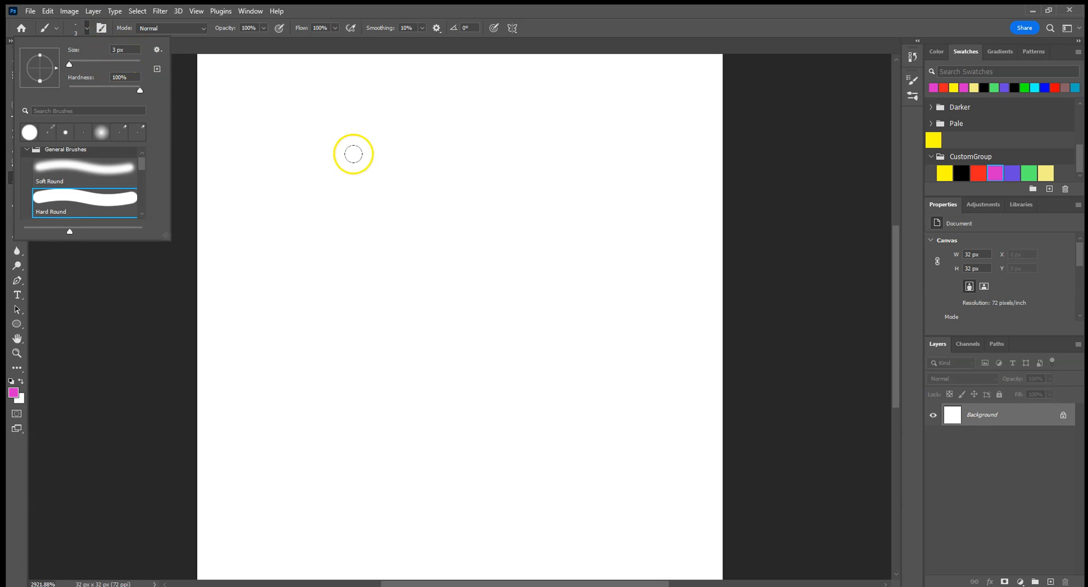
pyautogui.scroll(1, 93, 186)
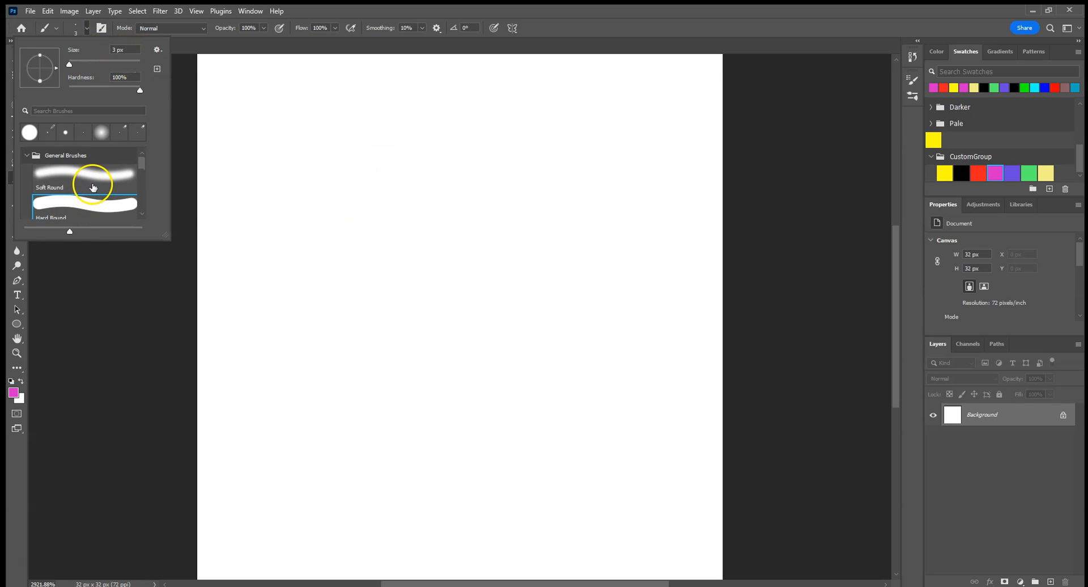
pyautogui.moveTo(141, 165)
pyautogui.mouseDown()
pyautogui.moveTo(147, 210)
pyautogui.moveTo(149, 191)
pyautogui.mouseUp()
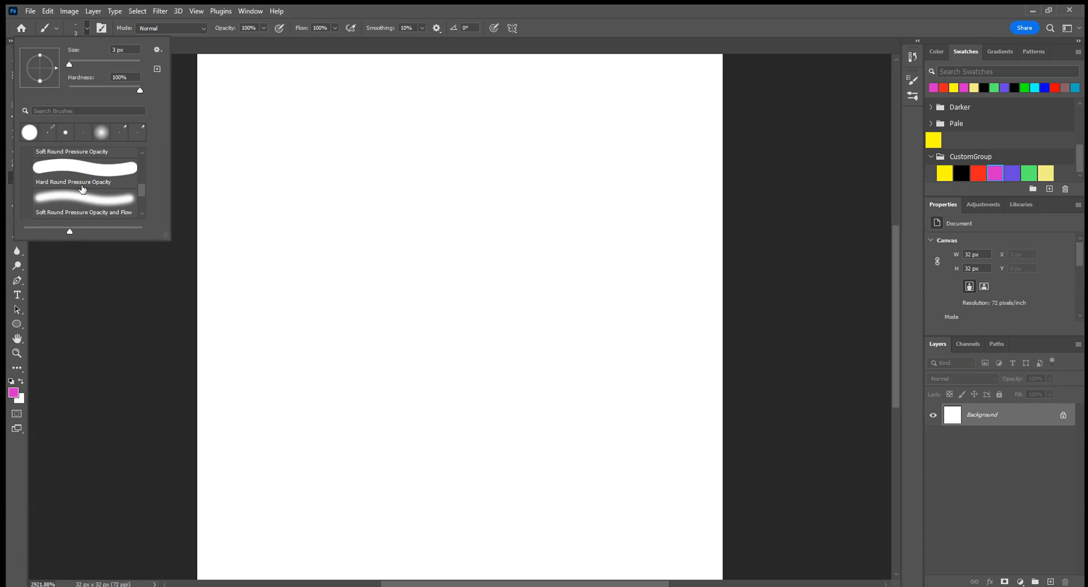
pyautogui.scroll(-3, 82, 189)
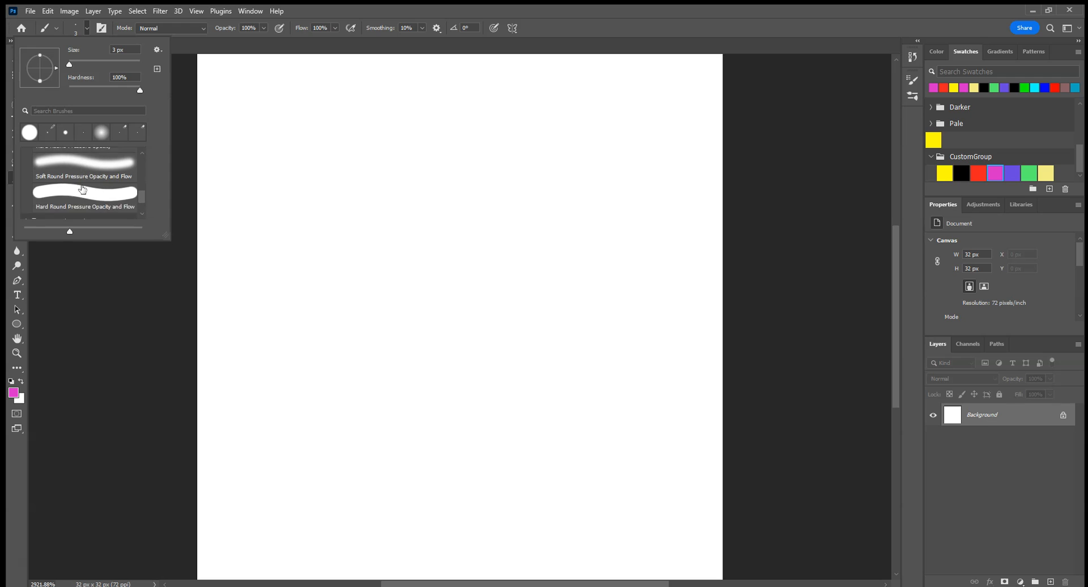
pyautogui.scroll(-2, 82, 189)
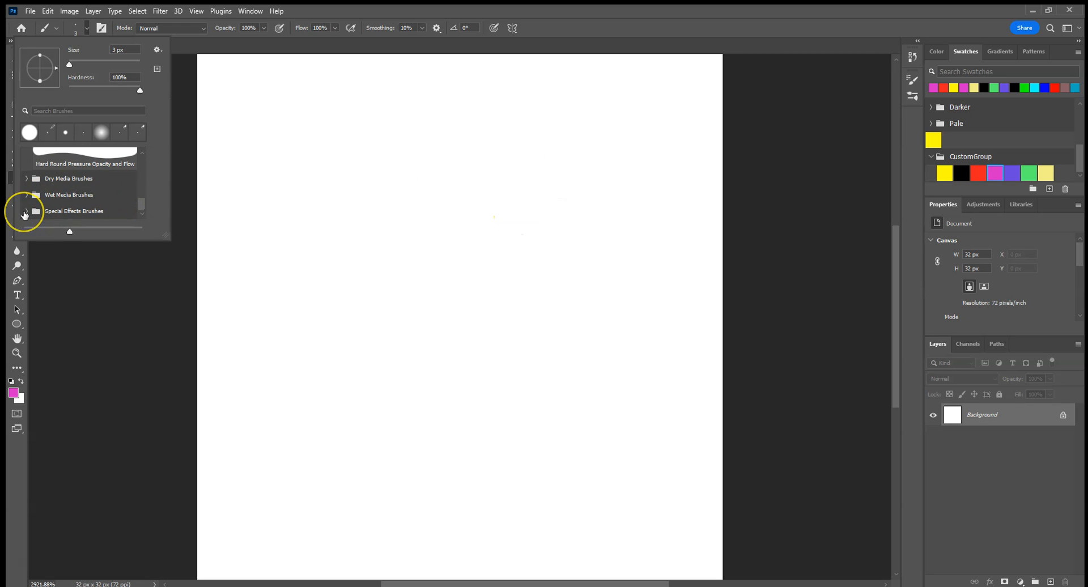
pyautogui.click(26, 179)
pyautogui.scroll(-1, 57, 190)
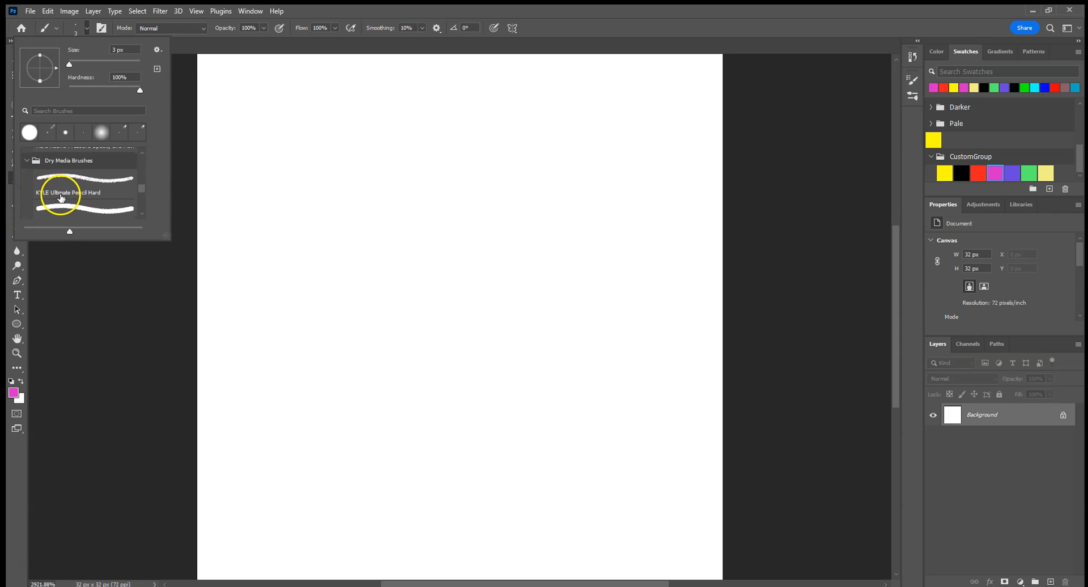
pyautogui.click(27, 150)
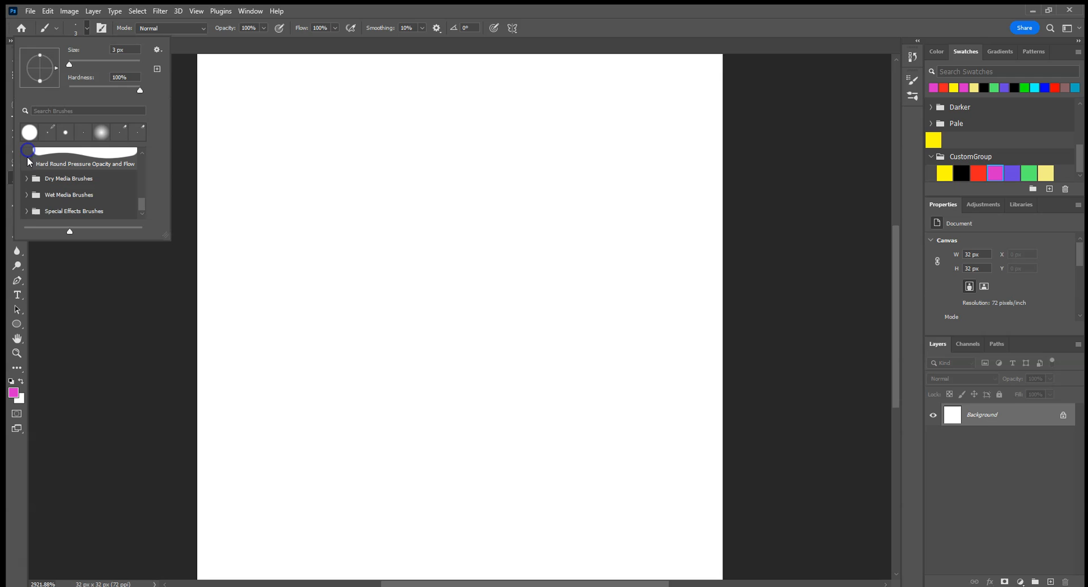
pyautogui.click(28, 199)
pyautogui.click(27, 186)
# - Select the Hard Round brush preset, collapse the General Brushes group and close the preset picker
pyautogui.scroll(6, 65, 169)
pyautogui.scroll(1, 69, 165)
pyautogui.click(71, 205)
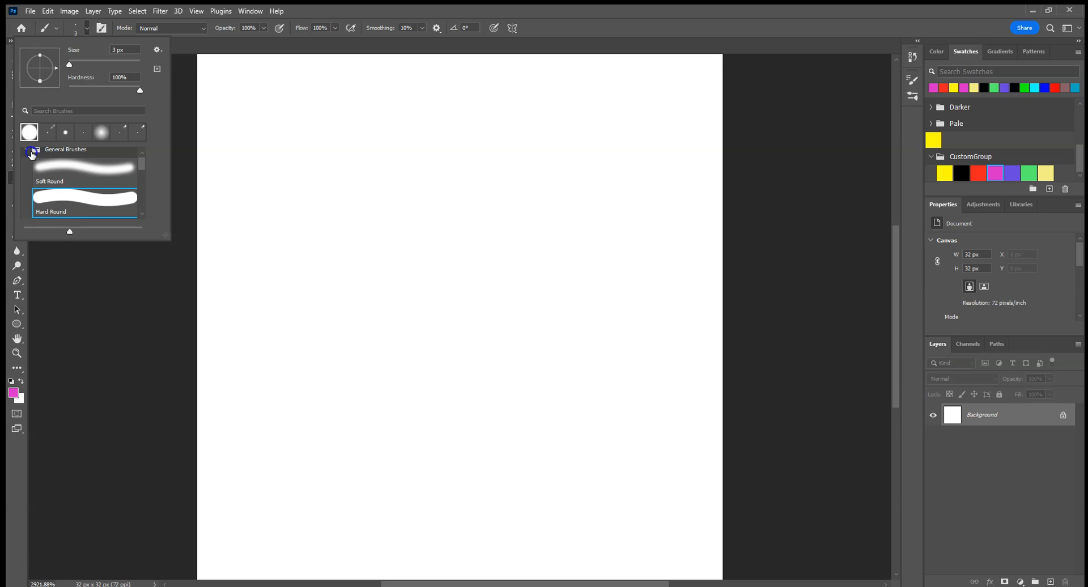
pyautogui.click(31, 152)
pyautogui.scroll(-4, 281, 170)
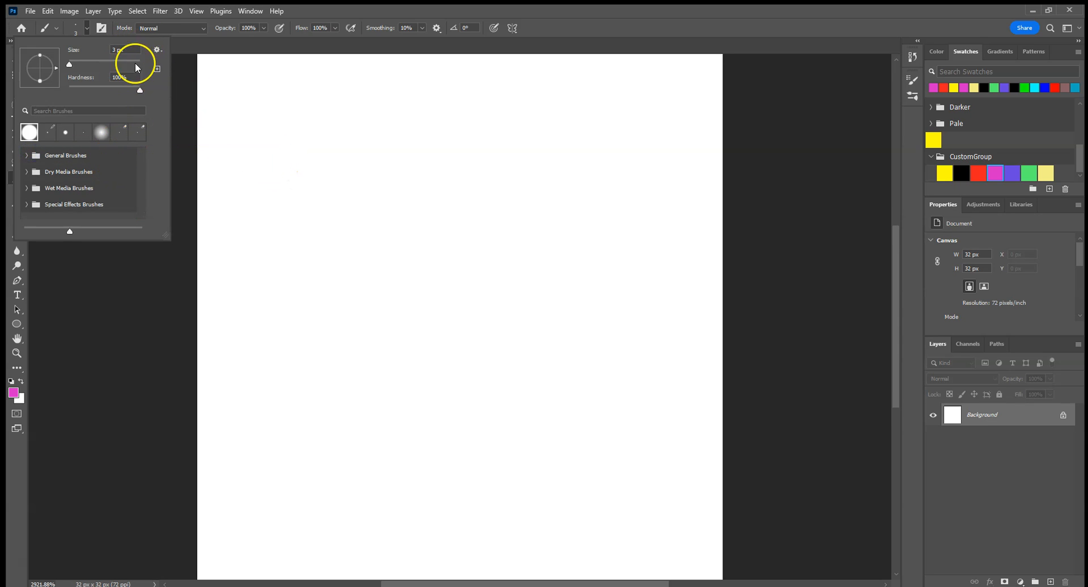
pyautogui.click(339, 13)
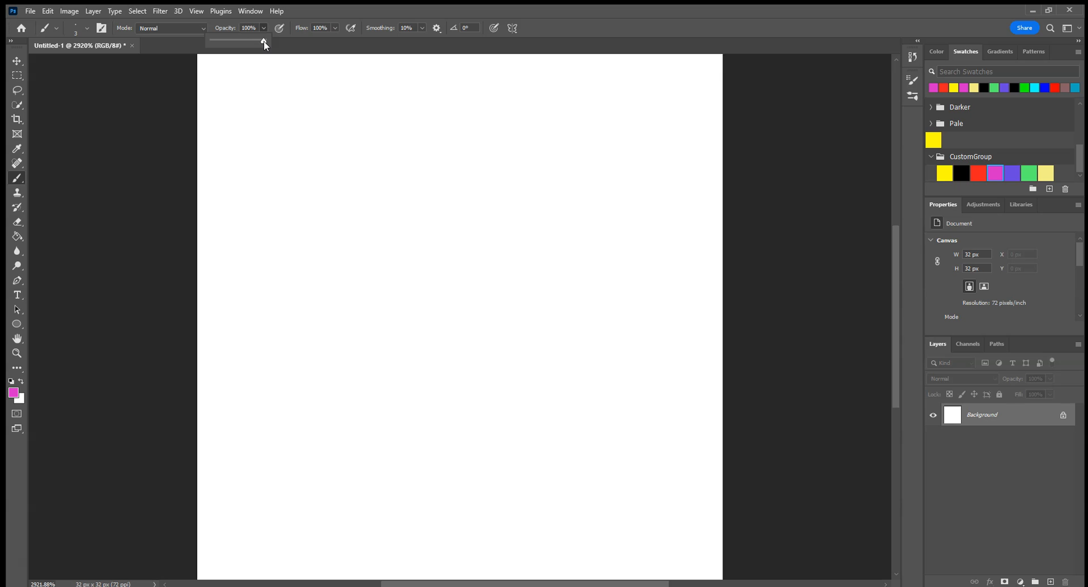
# - Paint a curved magenta stroke at 100% opacity and a second one beside it at 50% opacity
pyautogui.click(995, 173)
pyautogui.moveTo(287, 113)
pyautogui.mouseDown()
pyautogui.moveTo(267, 187)
pyautogui.moveTo(259, 314)
pyautogui.moveTo(314, 431)
pyautogui.moveTo(405, 478)
pyautogui.mouseUp()
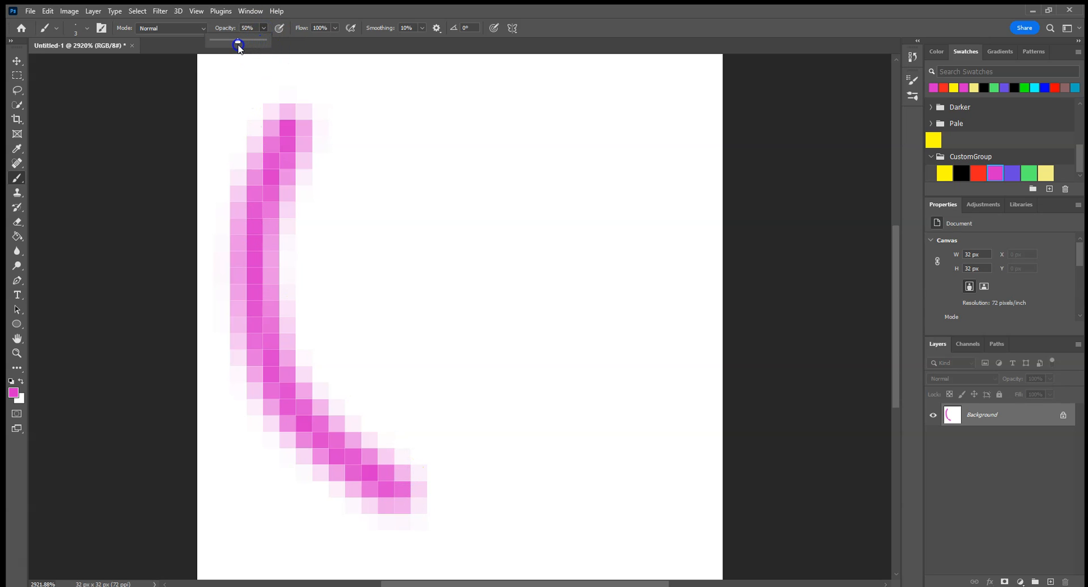
pyautogui.moveTo(362, 105)
pyautogui.mouseDown()
pyautogui.moveTo(347, 231)
pyautogui.moveTo(378, 337)
pyautogui.moveTo(442, 424)
pyautogui.moveTo(488, 458)
pyautogui.mouseUp()
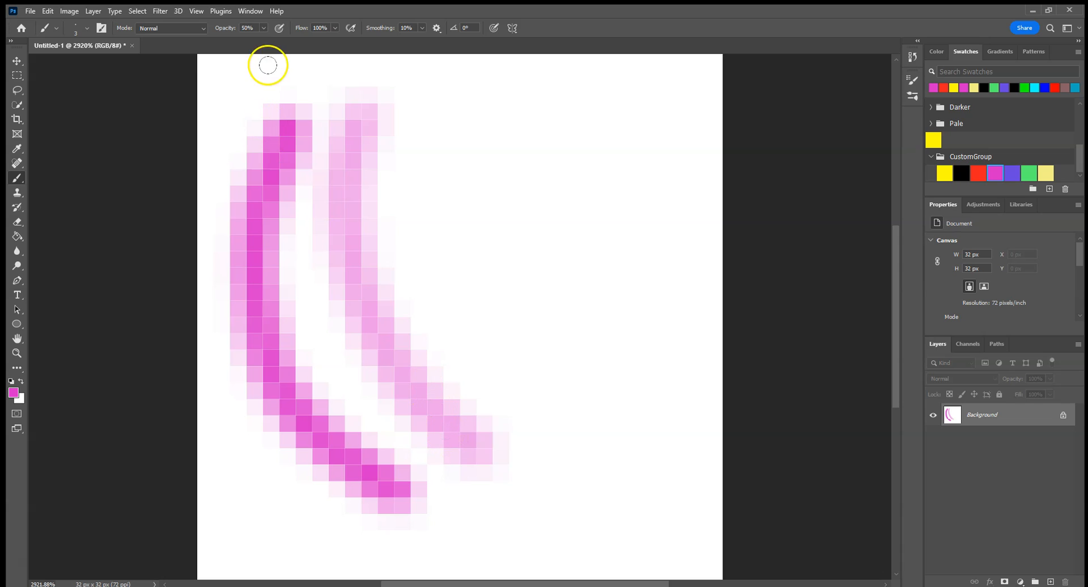
# - Paint over both magenta strokes with the brush at 100% opacity in Darken mode
pyautogui.moveTo(263, 41); pyautogui.dragTo(316, 42)
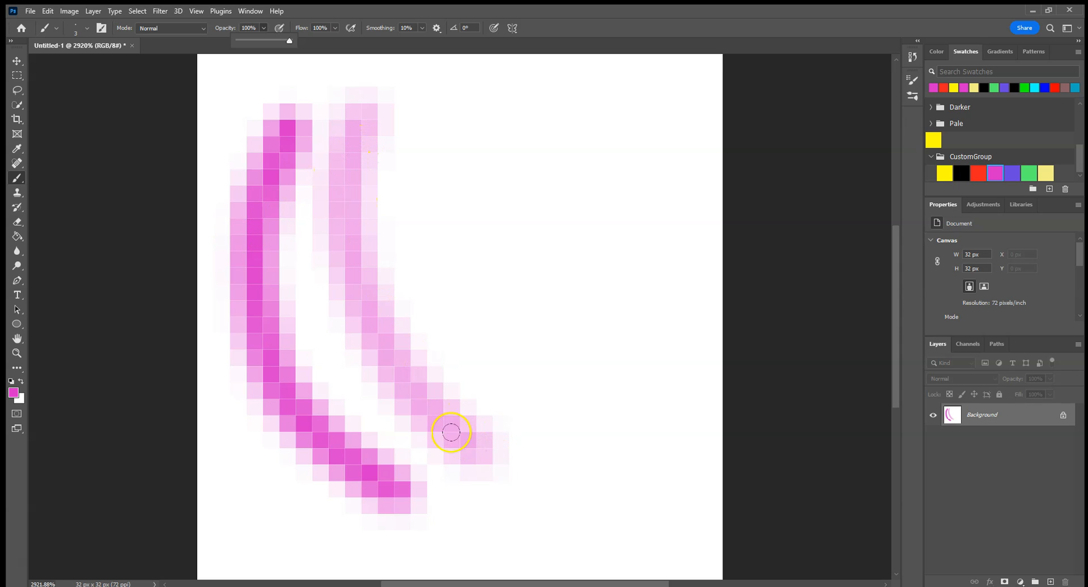
pyautogui.click(609, 8)
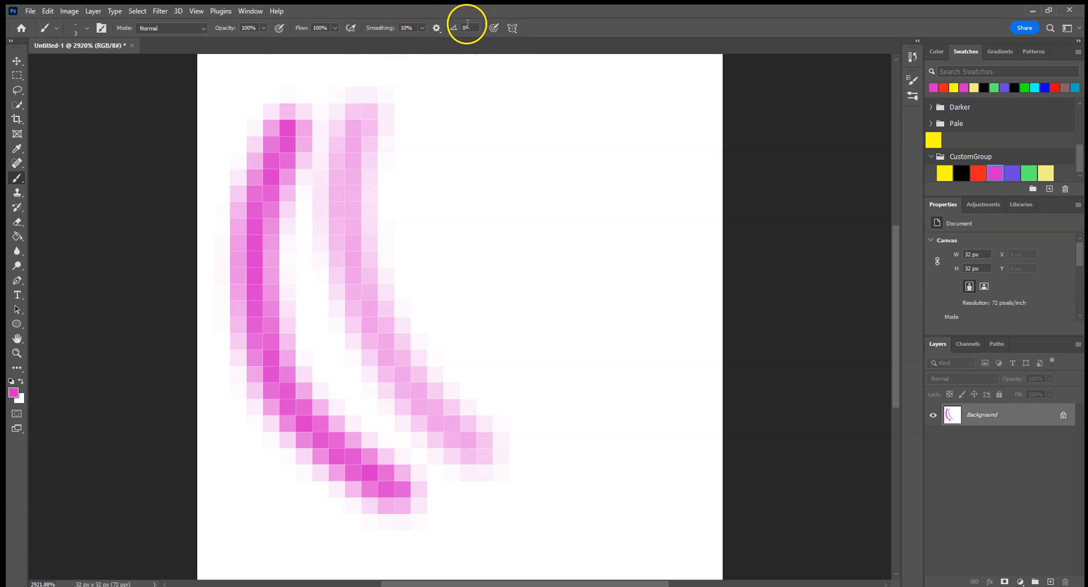
pyautogui.click(205, 28)
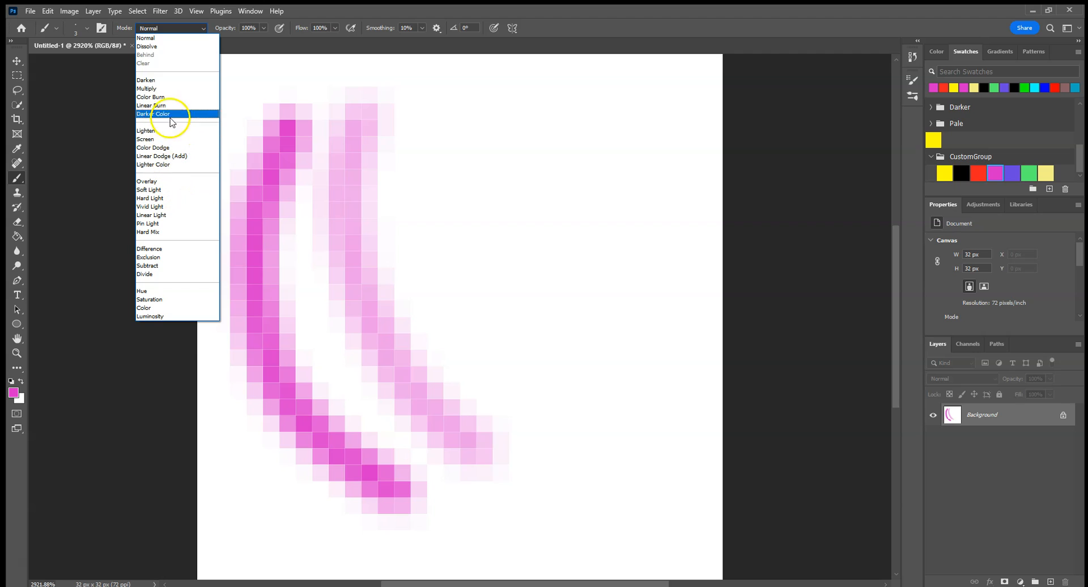
pyautogui.click(166, 85)
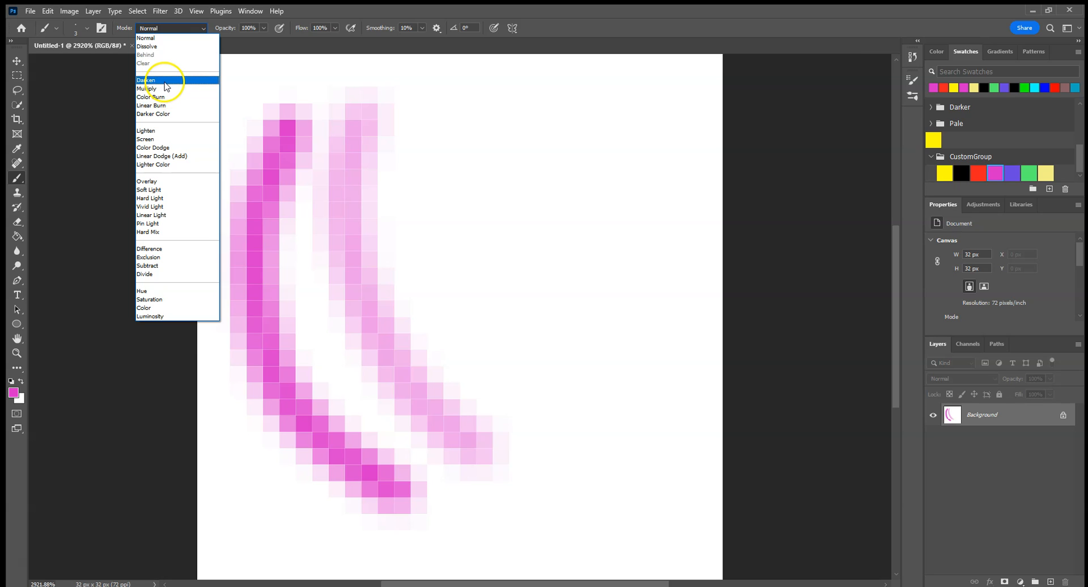
pyautogui.click(354, 151)
pyautogui.moveTo(355, 151)
pyautogui.mouseDown()
pyautogui.moveTo(352, 254)
pyautogui.moveTo(419, 378)
pyautogui.mouseUp()
pyautogui.moveTo(238, 177)
pyautogui.mouseDown()
pyautogui.moveTo(277, 230)
pyautogui.moveTo(289, 335)
pyautogui.moveTo(373, 473)
pyautogui.mouseUp()
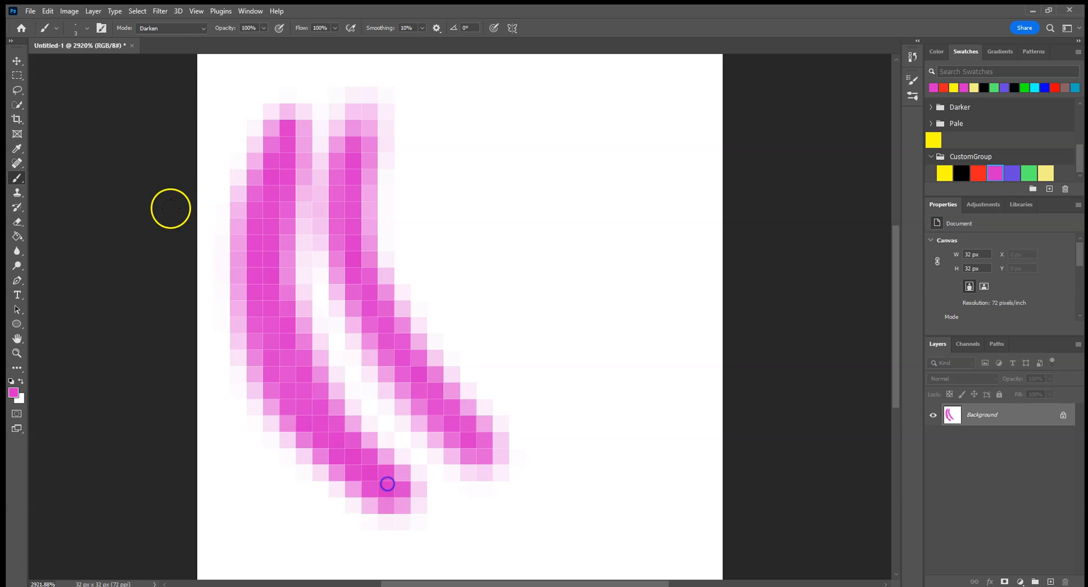
# - Change the brush blending mode to Lighten and paint over the two magenta strokes
pyautogui.click(202, 28)
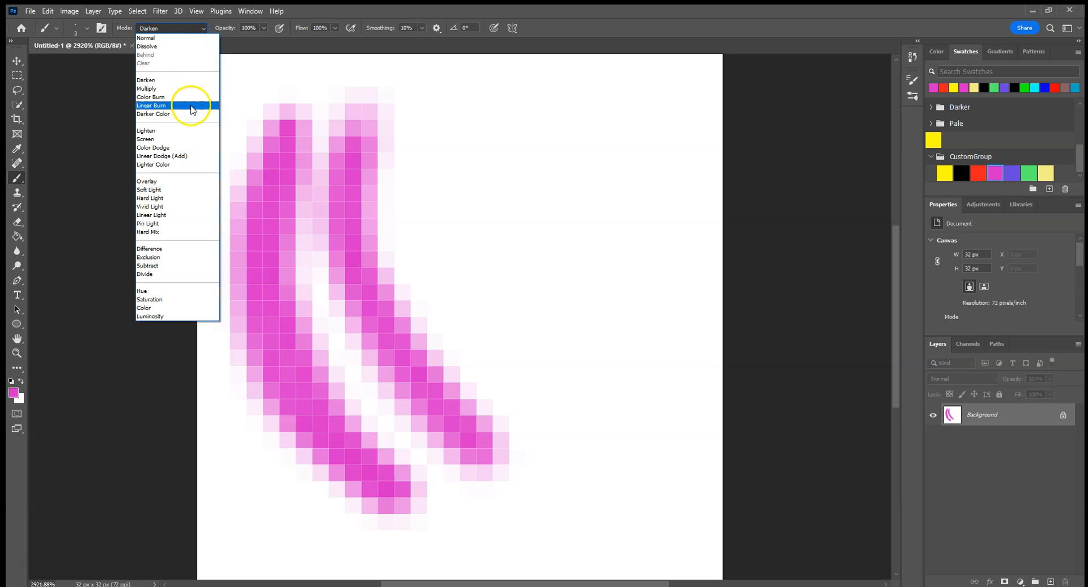
pyautogui.click(184, 131)
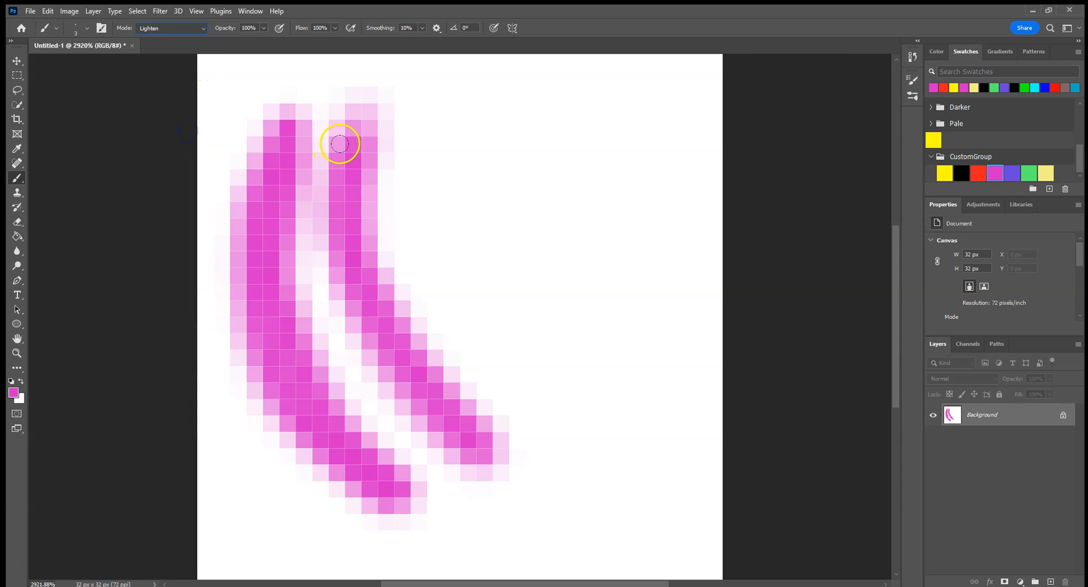
pyautogui.click(470, 430)
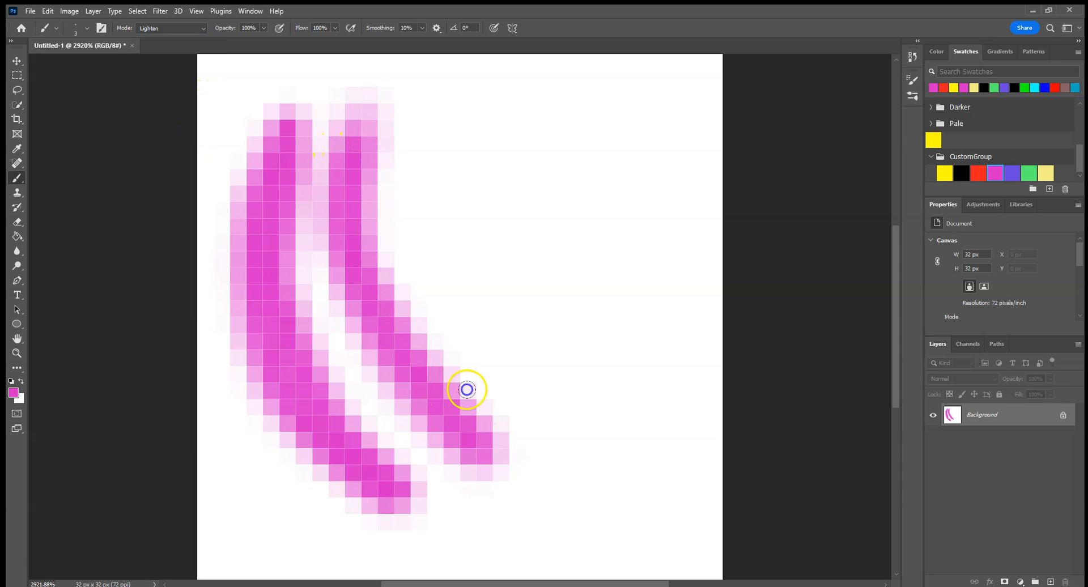
pyautogui.click(372, 455)
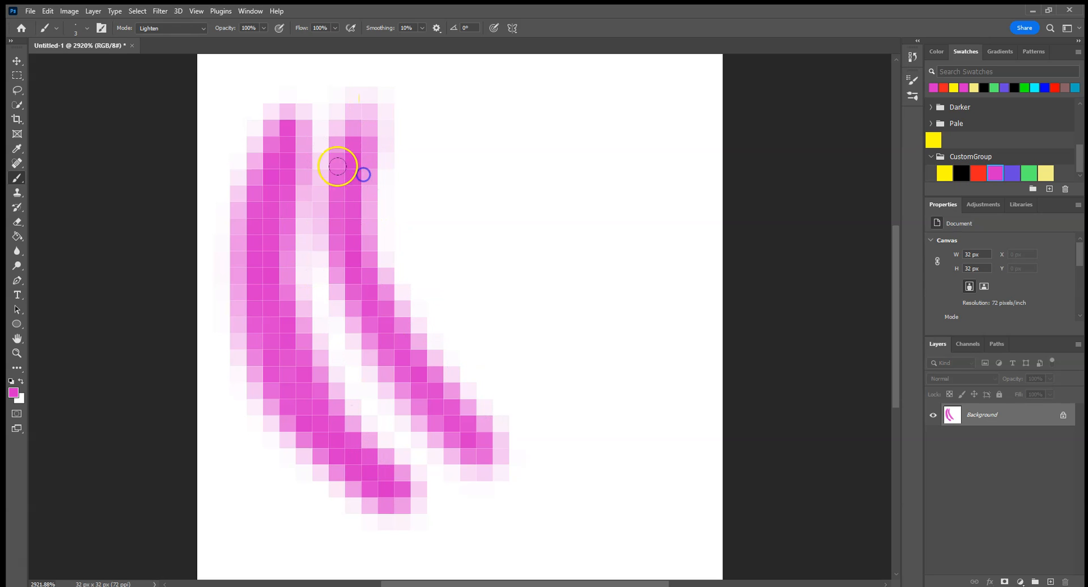
# - Dab over the magenta strokes in Lighten mode and set the brush blending mode back to Normal
pyautogui.click(347, 311)
pyautogui.click(250, 124)
pyautogui.click(203, 28)
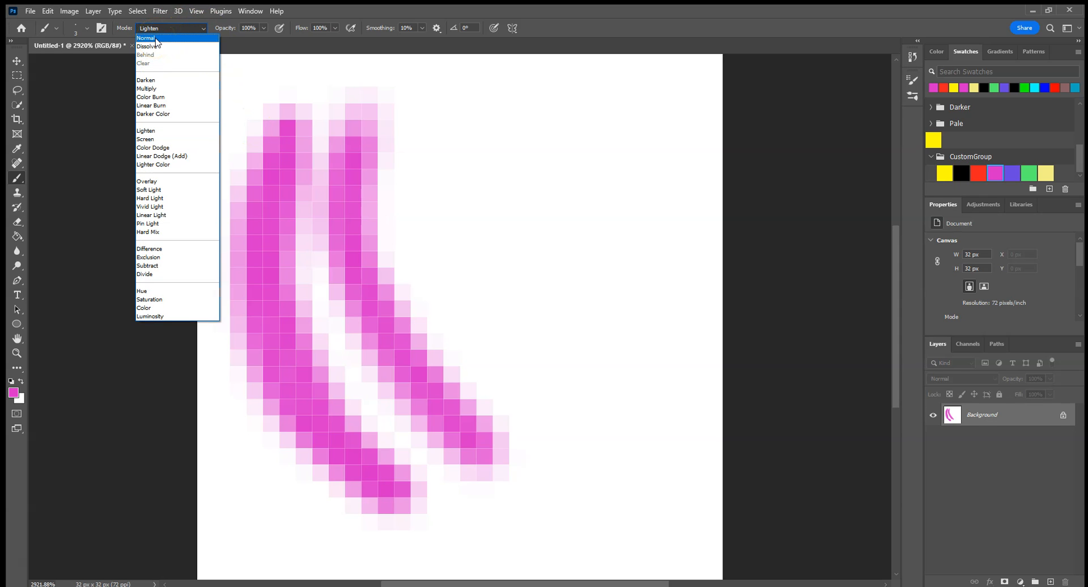
pyautogui.click(155, 38)
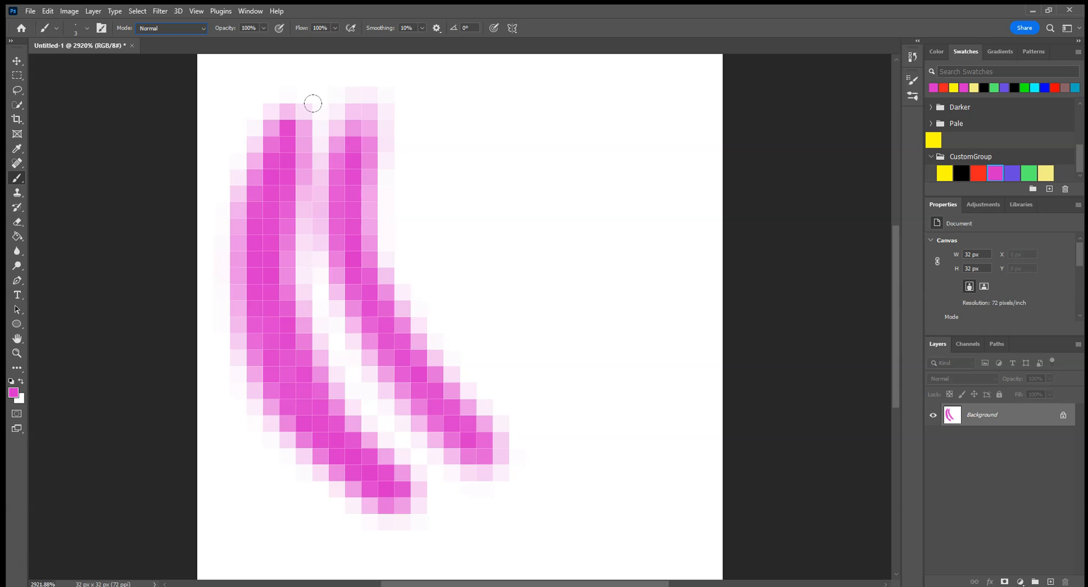
# - Fill the whole canvas with black and set the foreground color to white and the background color to black
pyautogui.click(48, 10)
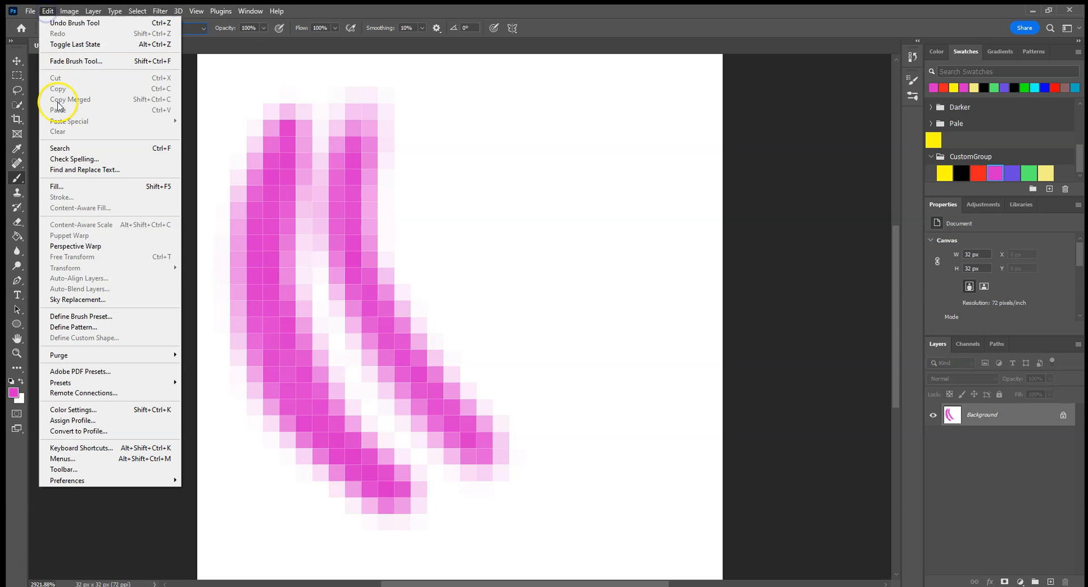
pyautogui.click(61, 186)
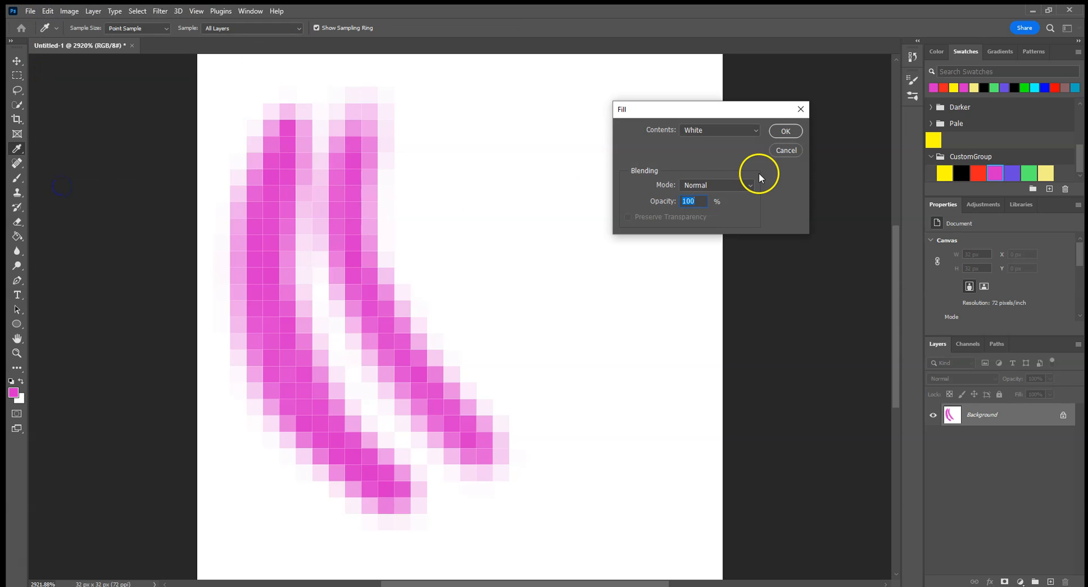
pyautogui.click(734, 130)
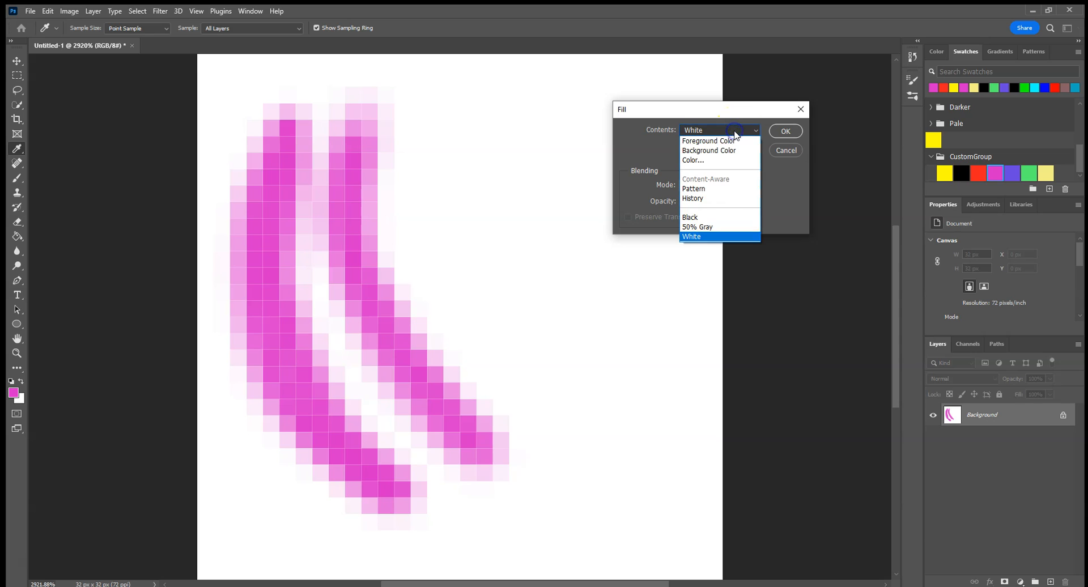
pyautogui.click(737, 215)
pyautogui.click(792, 132)
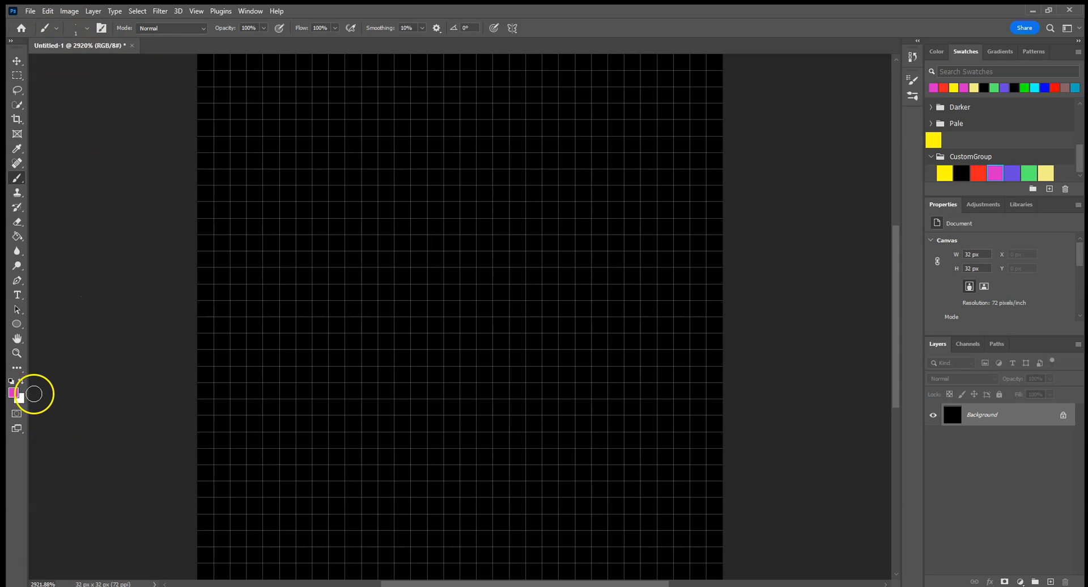
pyautogui.click(21, 383)
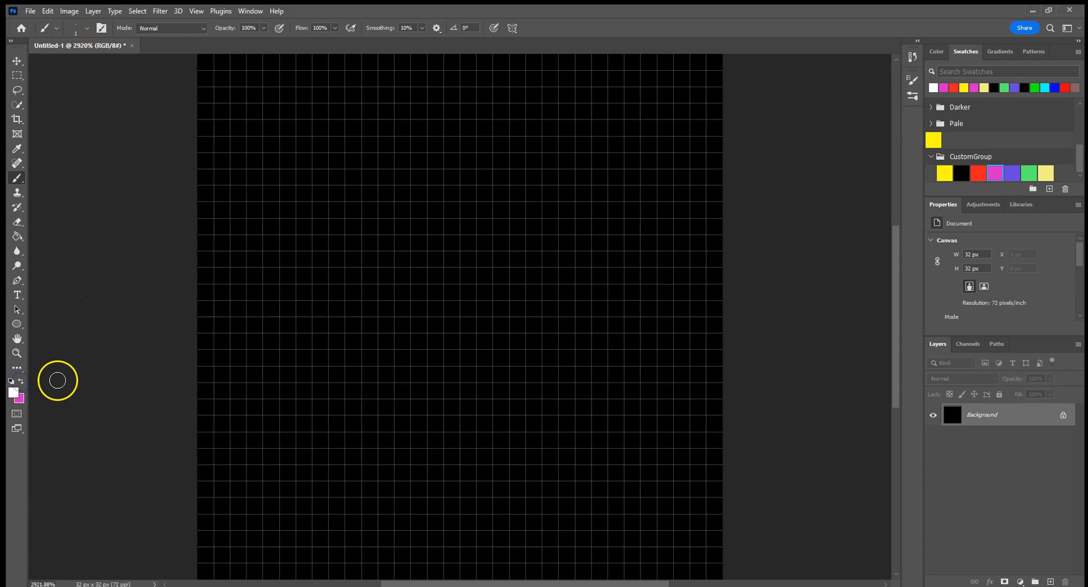
pyautogui.click(11, 382)
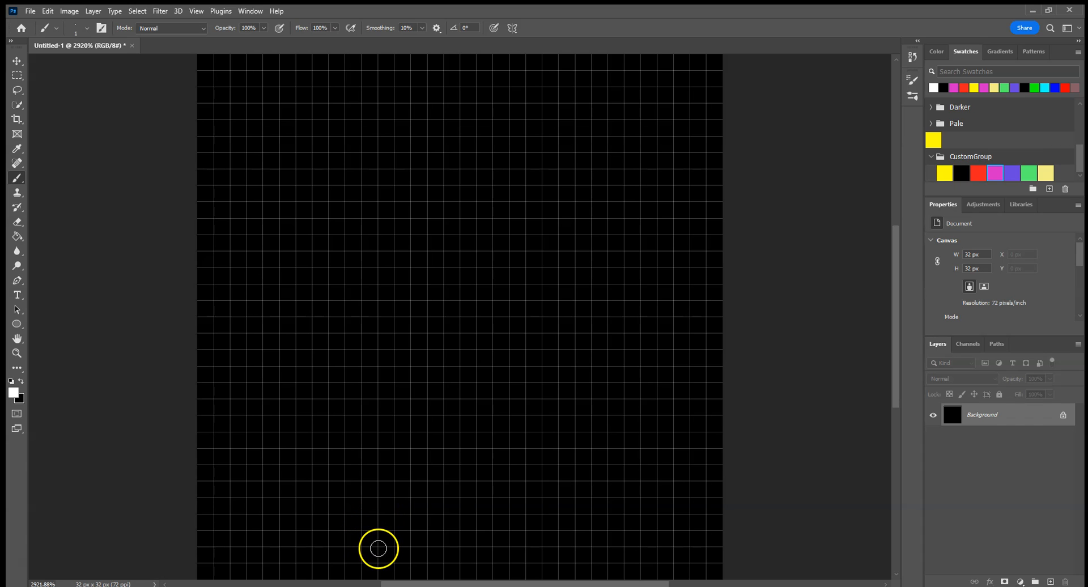
# - Outline a three-pointed flame in white with the brush and fill its interior white with the Paint Bucket
pyautogui.moveTo(450, 553)
pyautogui.mouseDown()
pyautogui.moveTo(341, 489)
pyautogui.moveTo(276, 429)
pyautogui.moveTo(256, 364)
pyautogui.moveTo(267, 355)
pyautogui.moveTo(368, 380)
pyautogui.moveTo(358, 224)
pyautogui.moveTo(399, 241)
pyautogui.moveTo(427, 223)
pyautogui.moveTo(478, 95)
pyautogui.moveTo(507, 254)
pyautogui.moveTo(521, 269)
pyautogui.moveTo(575, 256)
pyautogui.moveTo(584, 276)
pyautogui.moveTo(564, 426)
pyautogui.moveTo(656, 418)
pyautogui.moveTo(641, 479)
pyautogui.moveTo(542, 556)
pyautogui.moveTo(502, 562)
pyautogui.moveTo(439, 547)
pyautogui.mouseUp()
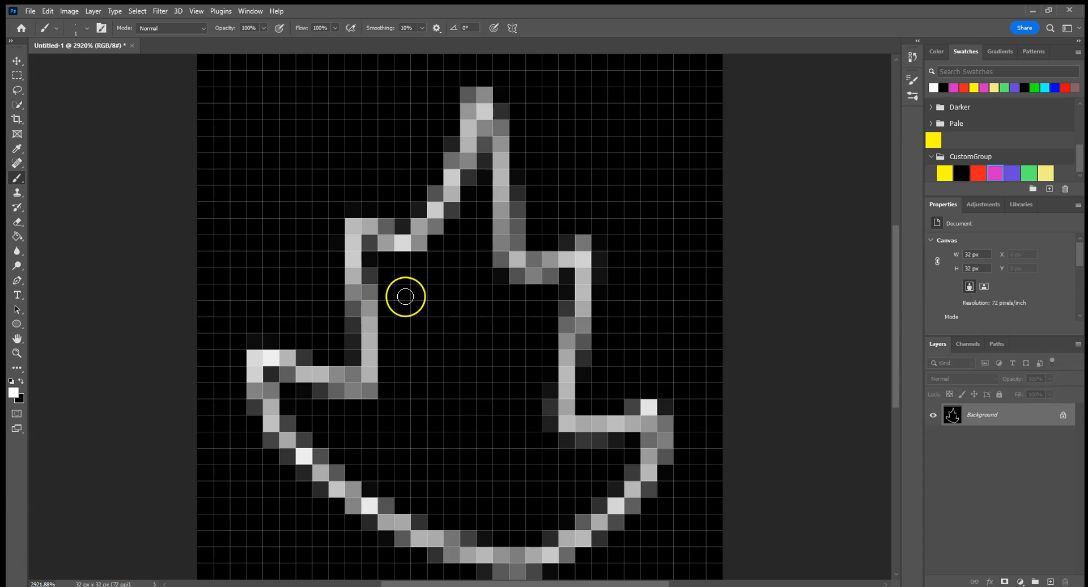
pyautogui.click(16, 237)
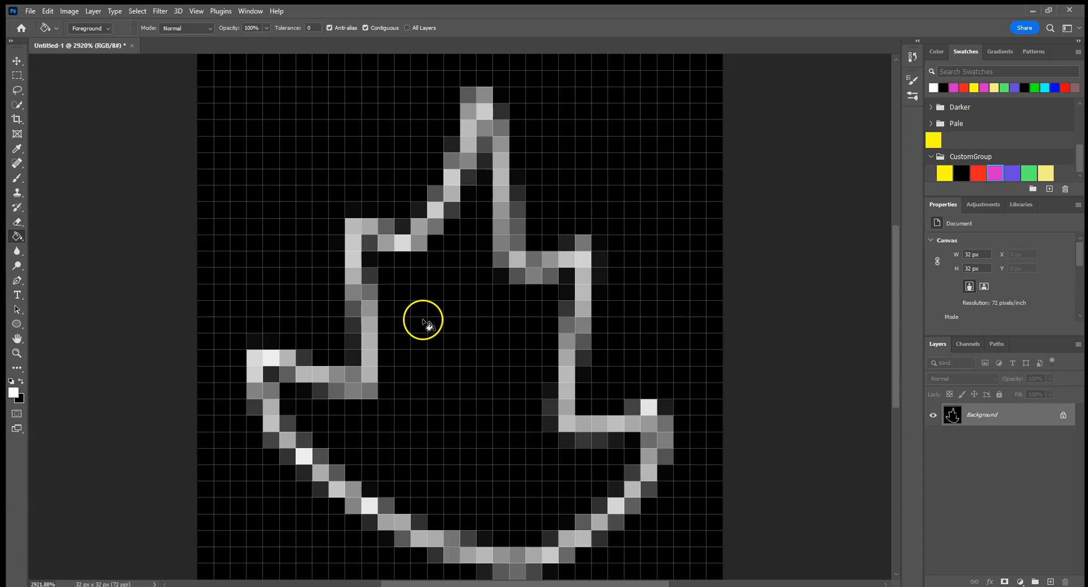
pyautogui.click(445, 335)
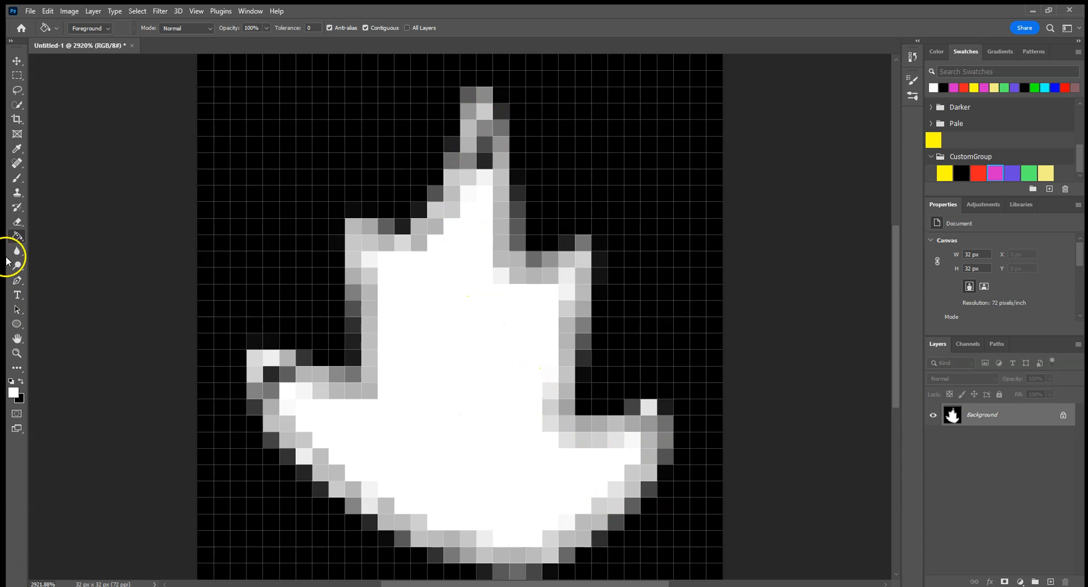
# - Paint pale yellow brush strokes down the middle, sides and base of the flame using the pale yellow CustomGroup swatch
pyautogui.click(17, 179)
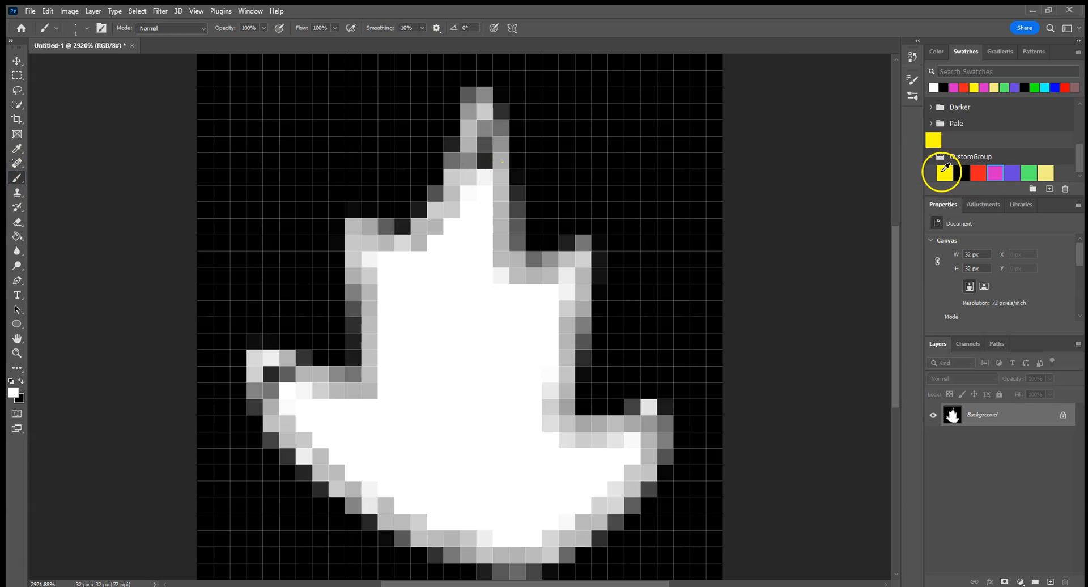
pyautogui.click(1047, 173)
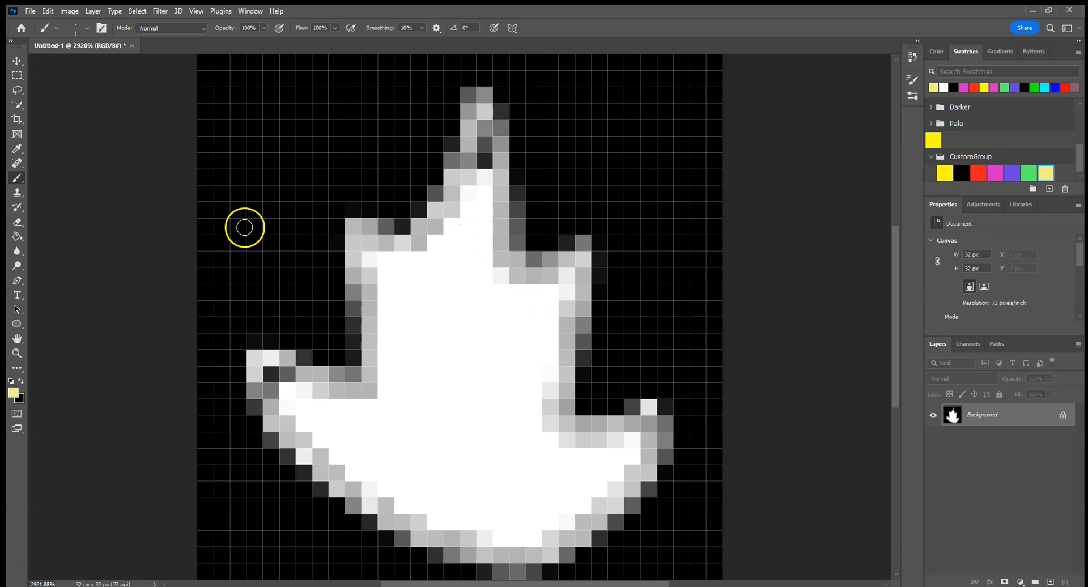
pyautogui.moveTo(466, 224)
pyautogui.mouseDown()
pyautogui.moveTo(452, 331)
pyautogui.moveTo(422, 413)
pyautogui.moveTo(331, 413)
pyautogui.mouseUp()
pyautogui.moveTo(390, 270); pyautogui.dragTo(428, 374)
pyautogui.moveTo(535, 310)
pyautogui.mouseDown()
pyautogui.moveTo(457, 383)
pyautogui.moveTo(453, 457)
pyautogui.moveTo(566, 505)
pyautogui.moveTo(592, 482)
pyautogui.mouseUp()
pyautogui.moveTo(490, 460); pyautogui.dragTo(552, 494)
# - Add bright yellow brush strokes through the flame's center and along its base using the yellow CustomGroup swatch
pyautogui.click(978, 172)
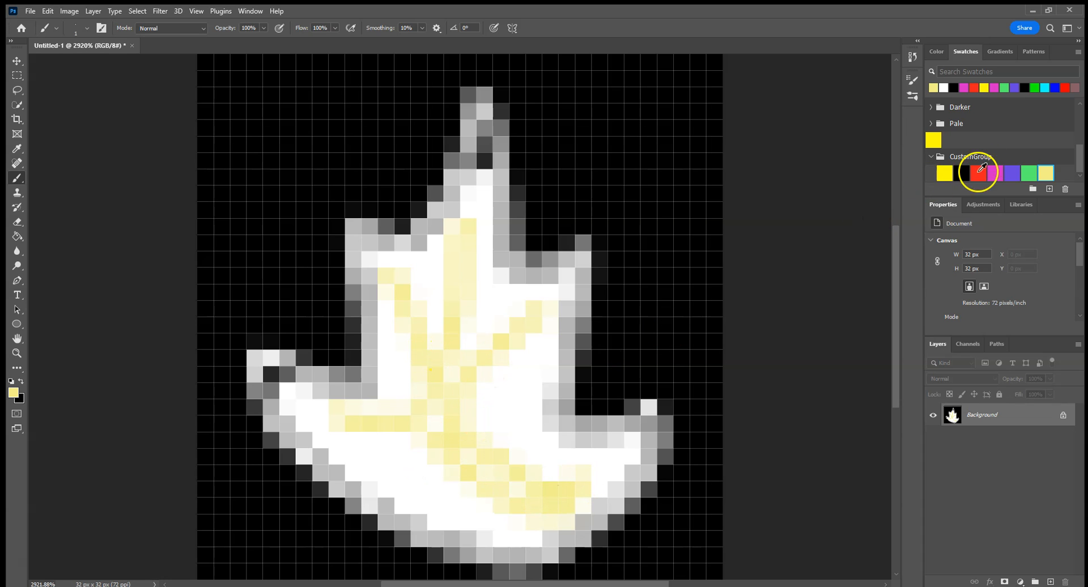
pyautogui.click(952, 170)
pyautogui.moveTo(418, 272)
pyautogui.mouseDown()
pyautogui.moveTo(450, 353)
pyautogui.moveTo(399, 335)
pyautogui.moveTo(408, 416)
pyautogui.moveTo(375, 448)
pyautogui.moveTo(498, 521)
pyautogui.mouseUp()
pyautogui.moveTo(484, 365)
pyautogui.mouseDown()
pyautogui.moveTo(486, 398)
pyautogui.moveTo(507, 430)
pyautogui.moveTo(548, 459)
pyautogui.moveTo(625, 456)
pyautogui.mouseUp()
pyautogui.moveTo(497, 288); pyautogui.dragTo(481, 334)
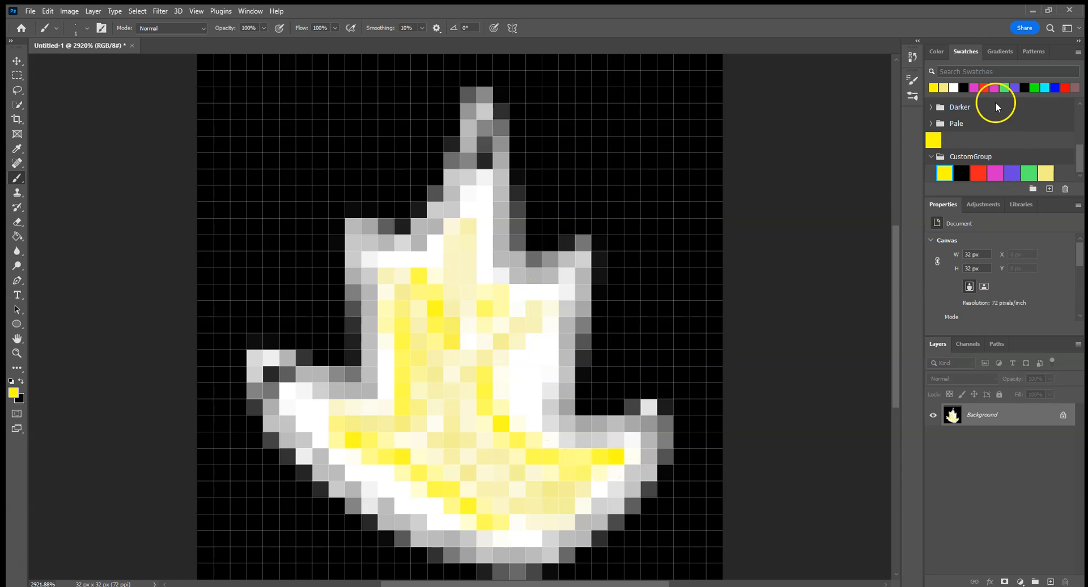
# - Look through the swatch groups, including RGB and CMYK, for another flame color
pyautogui.scroll(4, 942, 118)
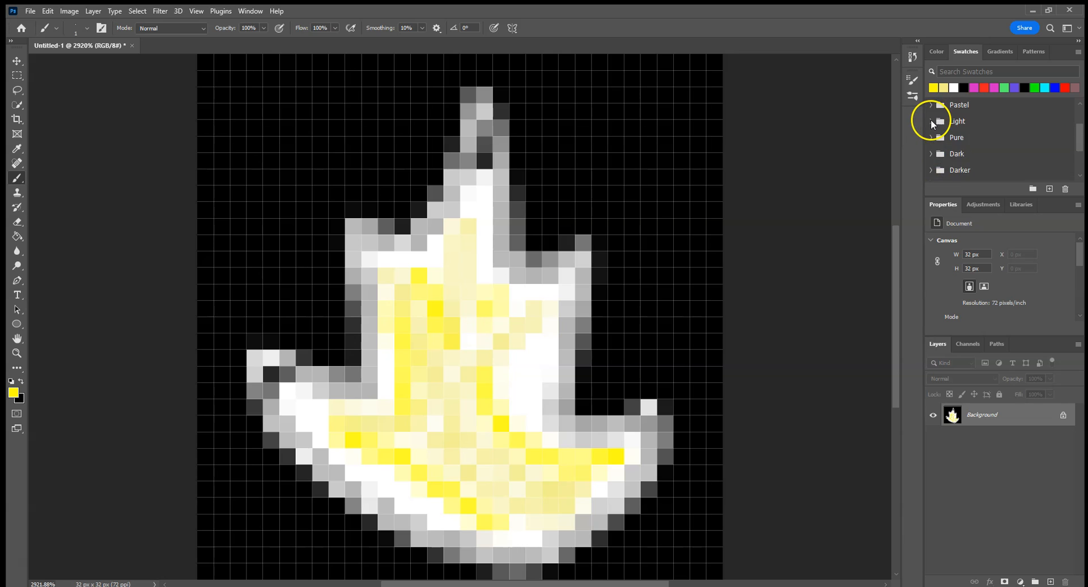
pyautogui.scroll(2, 932, 131)
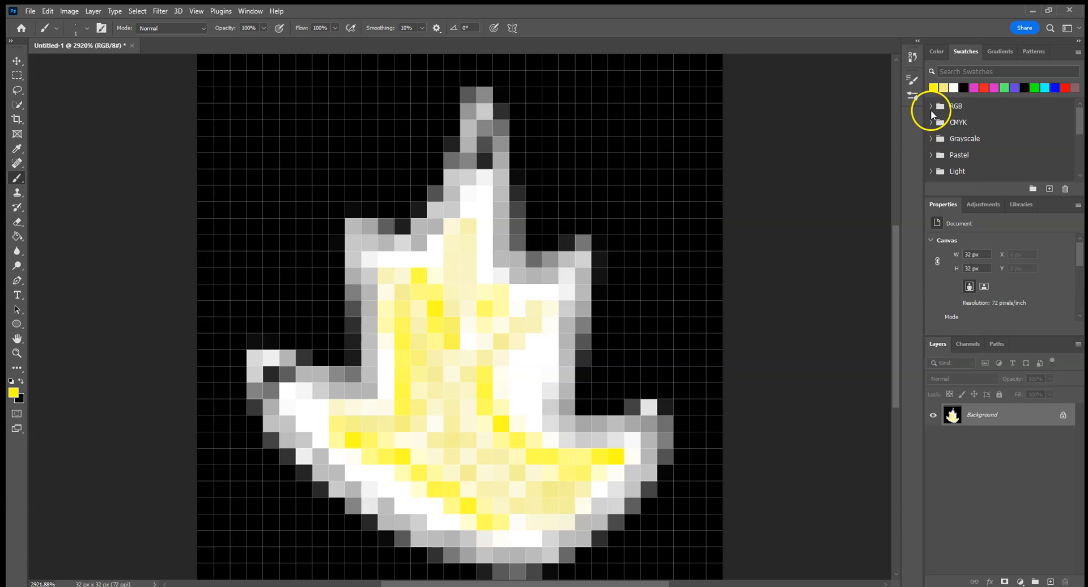
pyautogui.click(931, 106)
pyautogui.click(930, 106)
pyautogui.click(929, 121)
pyautogui.click(930, 121)
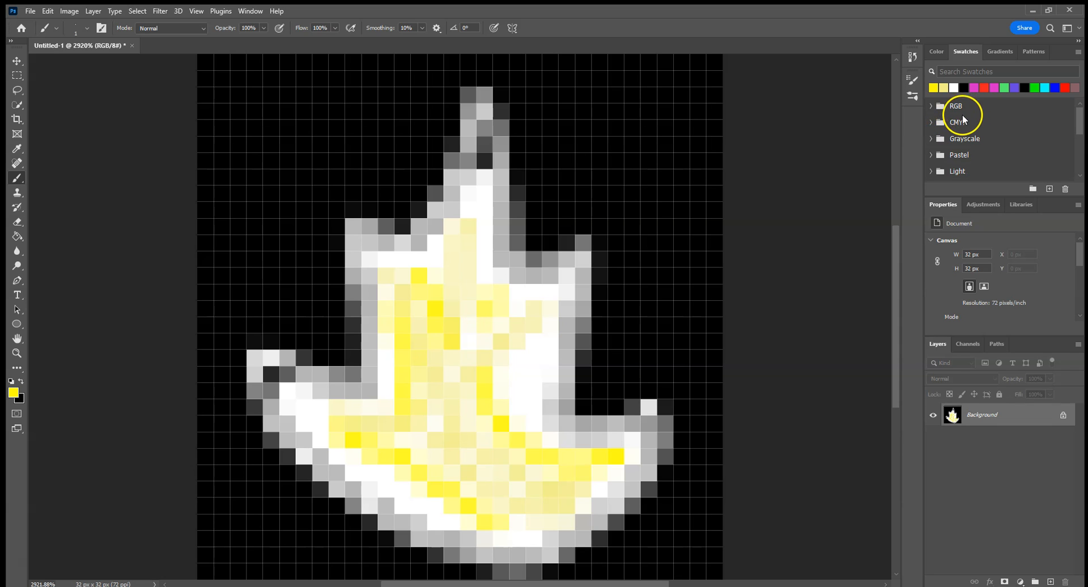
pyautogui.scroll(-2, 942, 138)
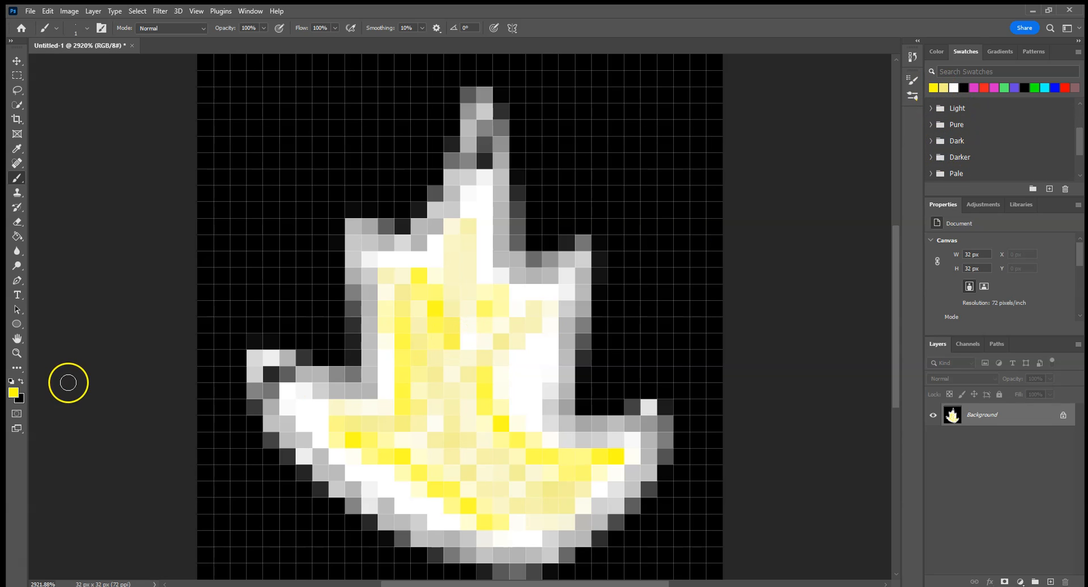
# - Set the foreground color to orange ffae00
pyautogui.click(14, 393)
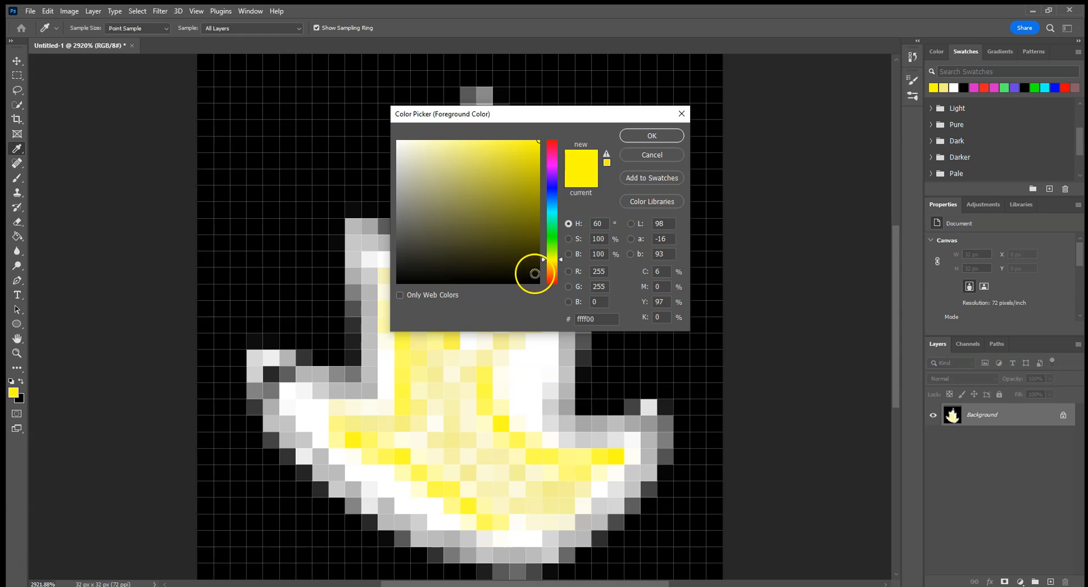
pyautogui.click(556, 267)
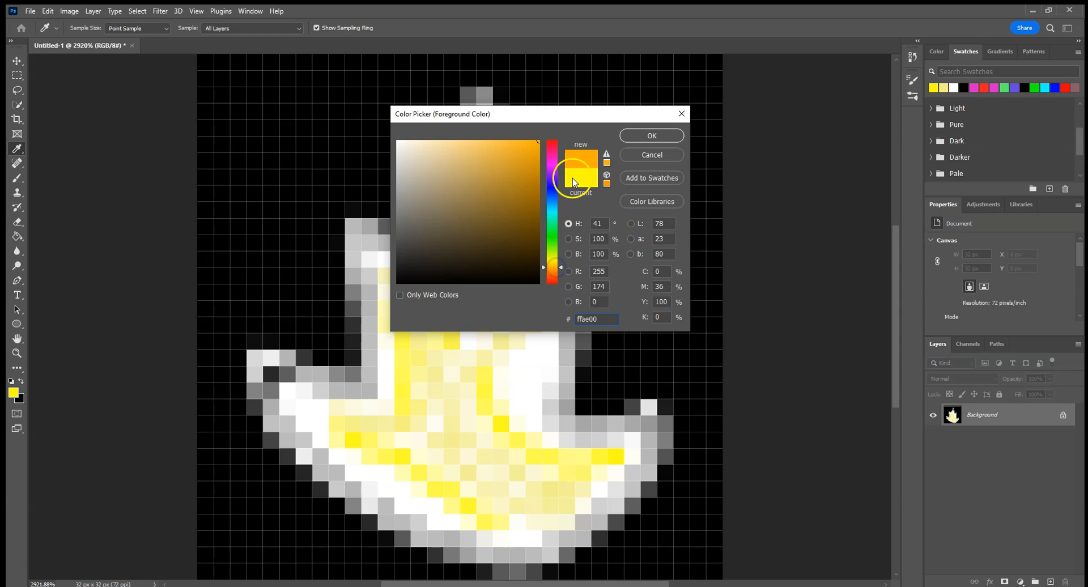
pyautogui.click(626, 138)
# - Paint orange accents at the flame's tip, along its lower edge and down its right inner side
pyautogui.moveTo(485, 160); pyautogui.dragTo(490, 260)
pyautogui.click(425, 259)
pyautogui.moveTo(516, 370); pyautogui.dragTo(532, 430)
pyautogui.moveTo(432, 418)
pyautogui.mouseDown()
pyautogui.moveTo(416, 459)
pyautogui.moveTo(376, 473)
pyautogui.moveTo(338, 446)
pyautogui.moveTo(435, 513)
pyautogui.moveTo(498, 533)
pyautogui.mouseUp()
pyautogui.moveTo(611, 468); pyautogui.dragTo(590, 497)
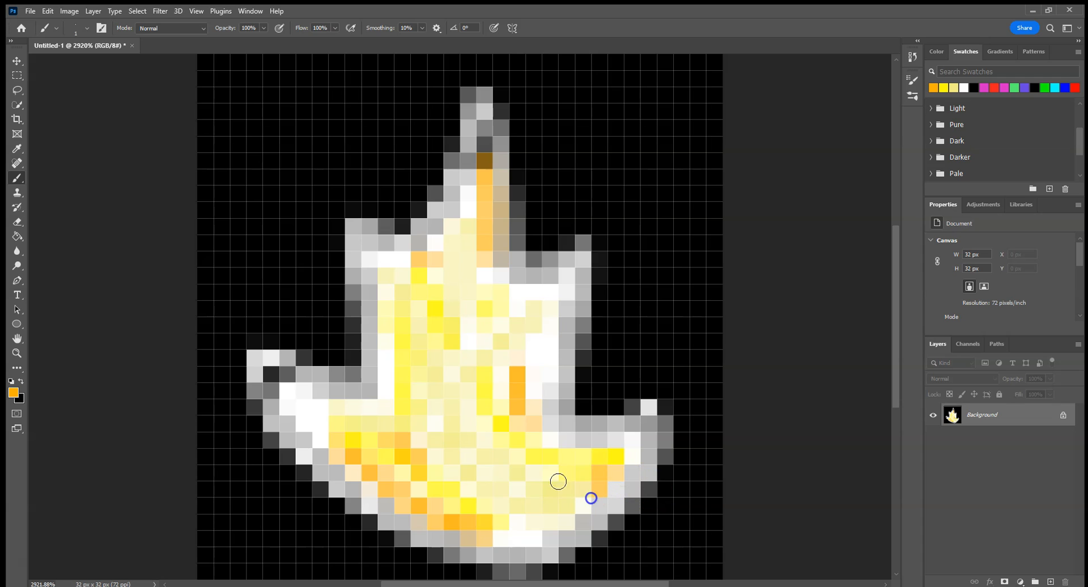
pyautogui.moveTo(539, 340); pyautogui.dragTo(539, 399)
pyautogui.moveTo(487, 319); pyautogui.dragTo(485, 336)
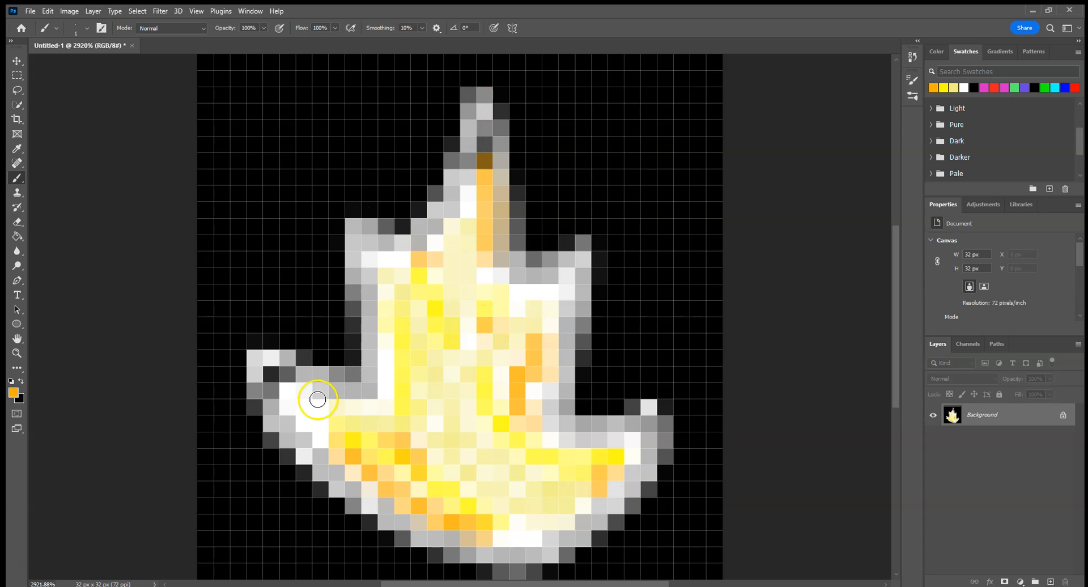
pyautogui.moveTo(307, 420); pyautogui.dragTo(343, 449)
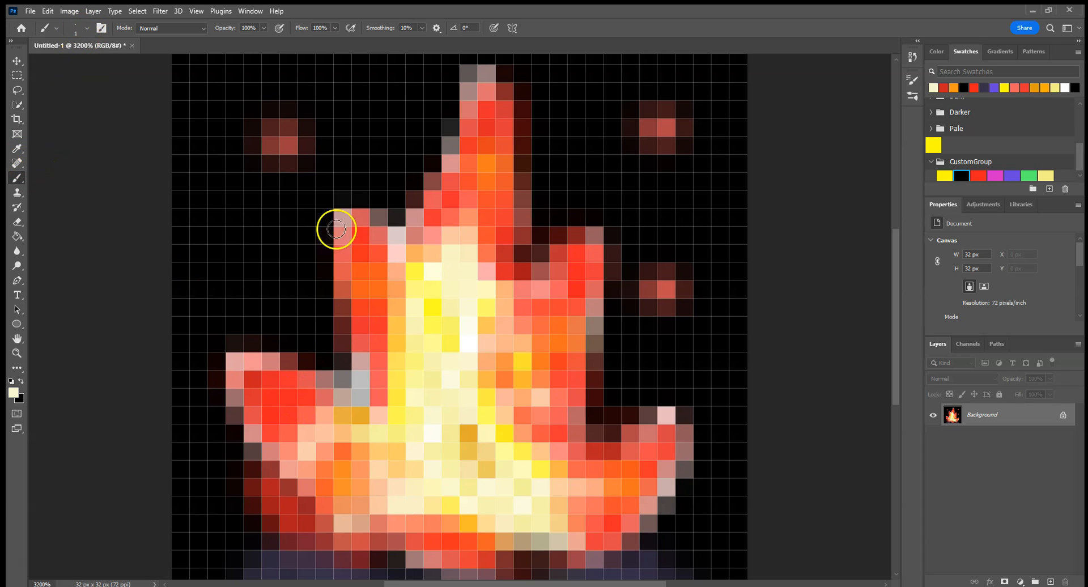
pyautogui.click(270, 215)
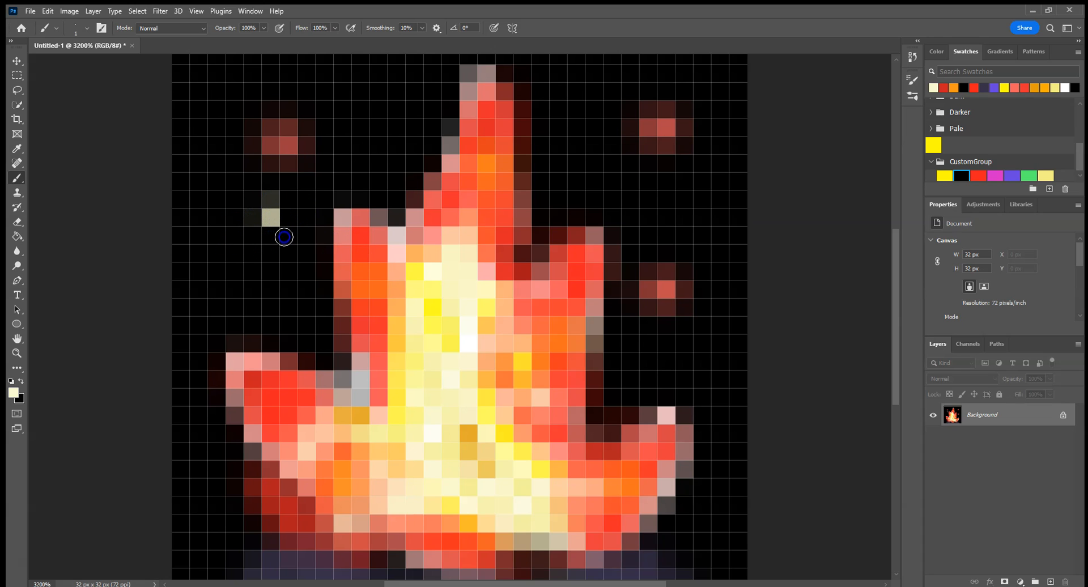
pyautogui.hotkey('ctrl', 'z')
pyautogui.click(589, 161)
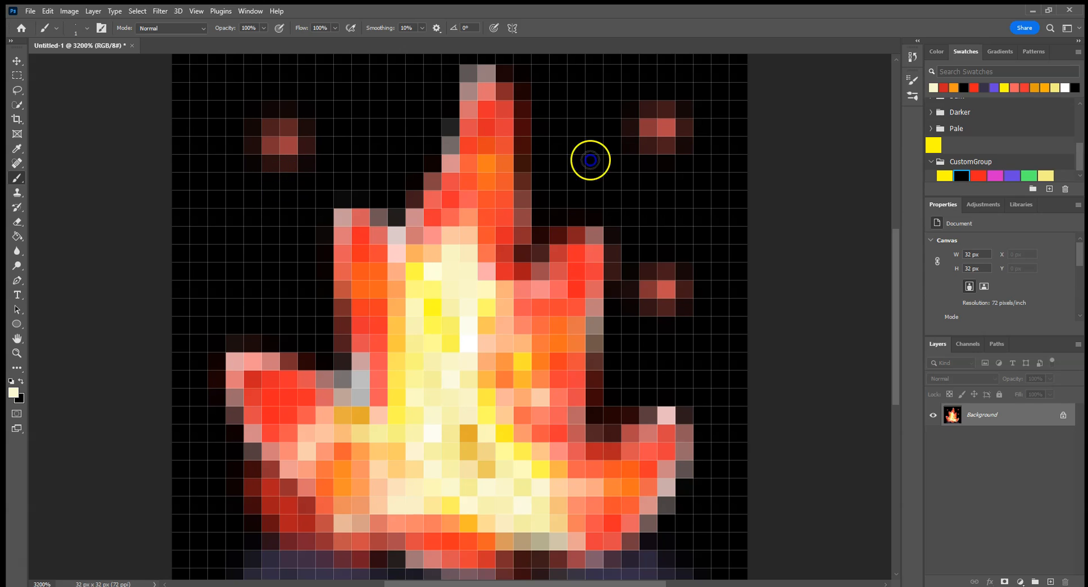
# - Choose the red CustomGroup swatch and dab two embers left of the flame, one at brush size 1 and one at size 3
pyautogui.click(981, 175)
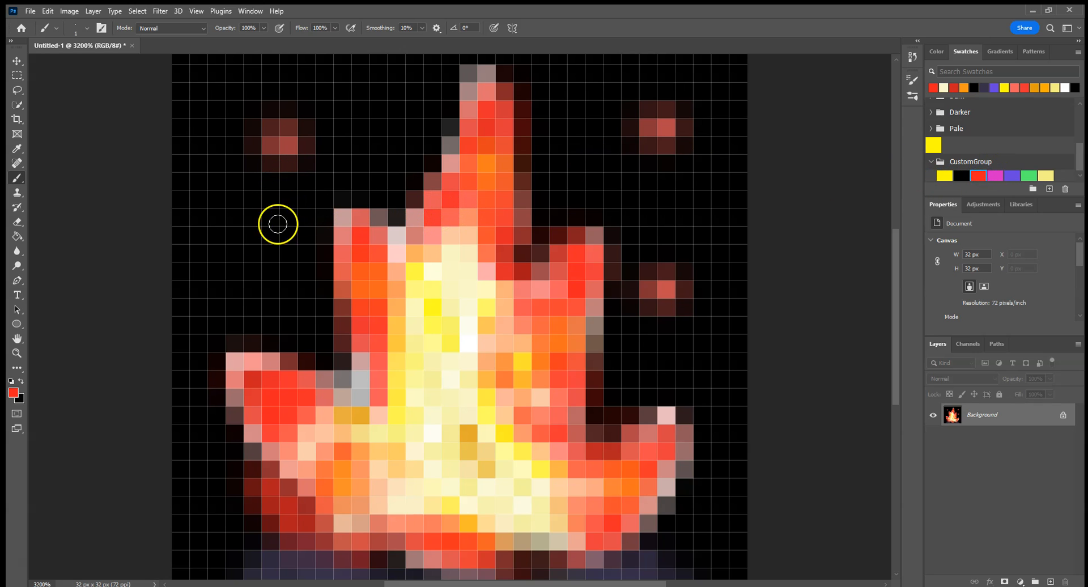
pyautogui.click(251, 219)
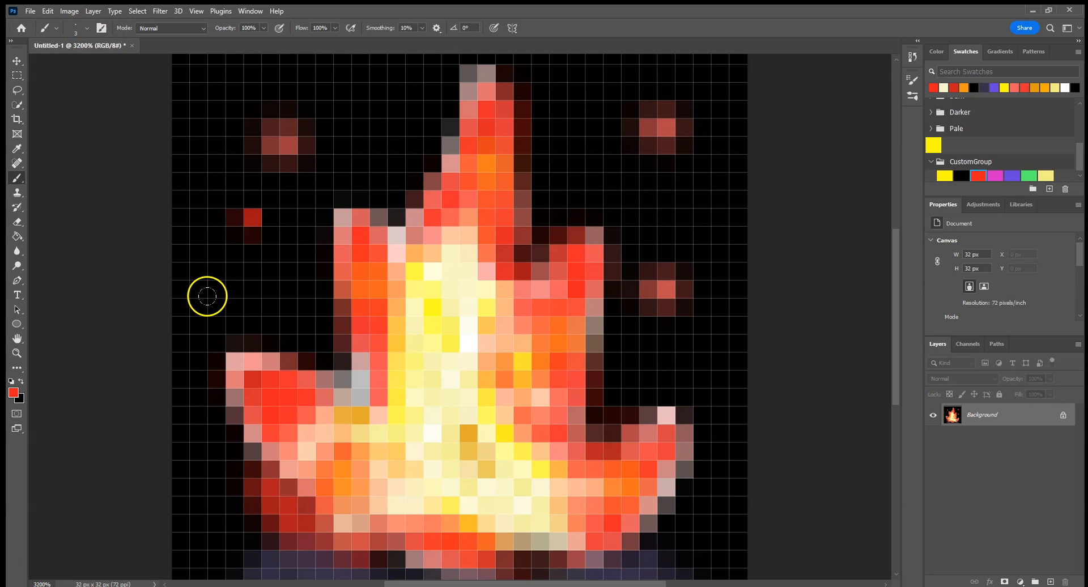
pyautogui.click(208, 296)
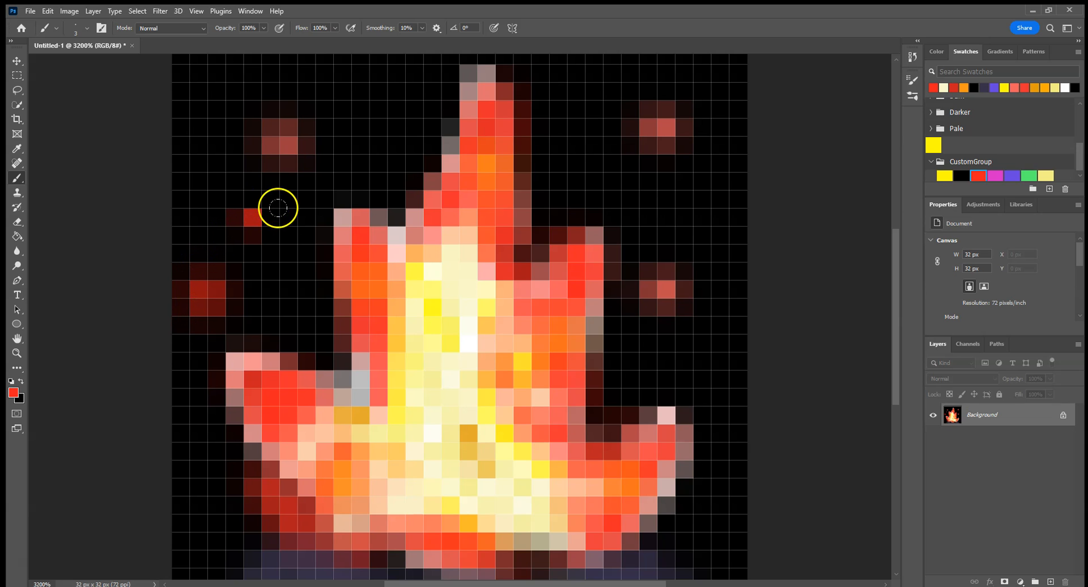